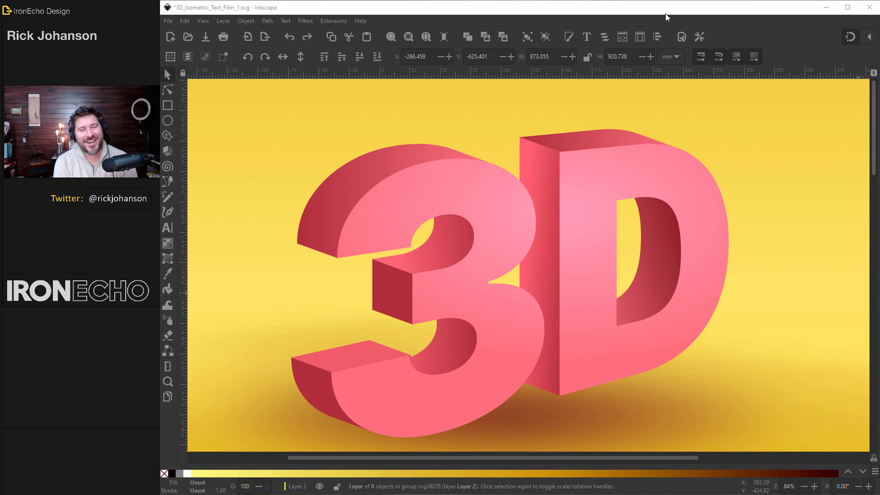
Bring up the image of the viewer's tutorial request and the blue REVERSE MORTGAGE perspective reference image.
left_click(576, 14)
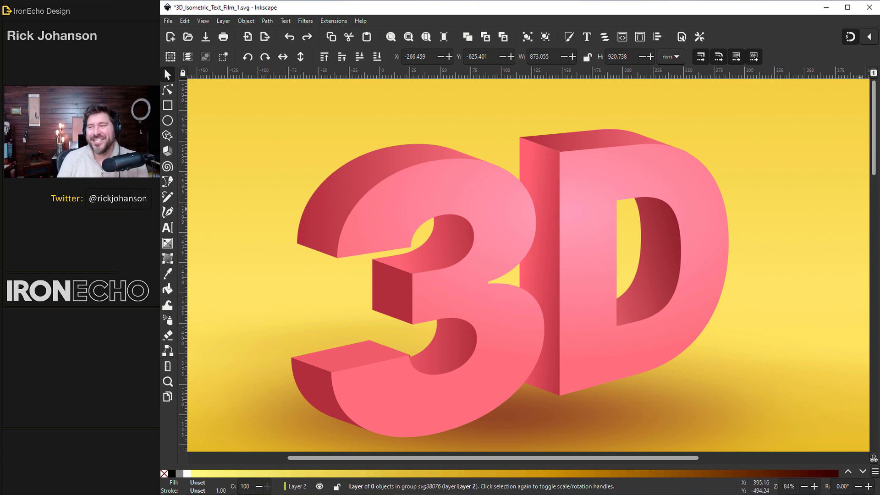
left_click_drag(879, 65, 364, 51)
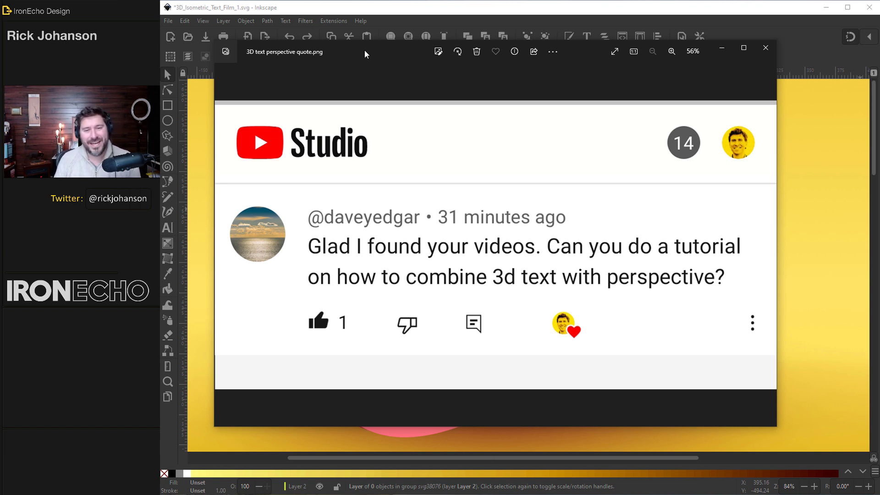
left_click_drag(364, 50, 395, 37)
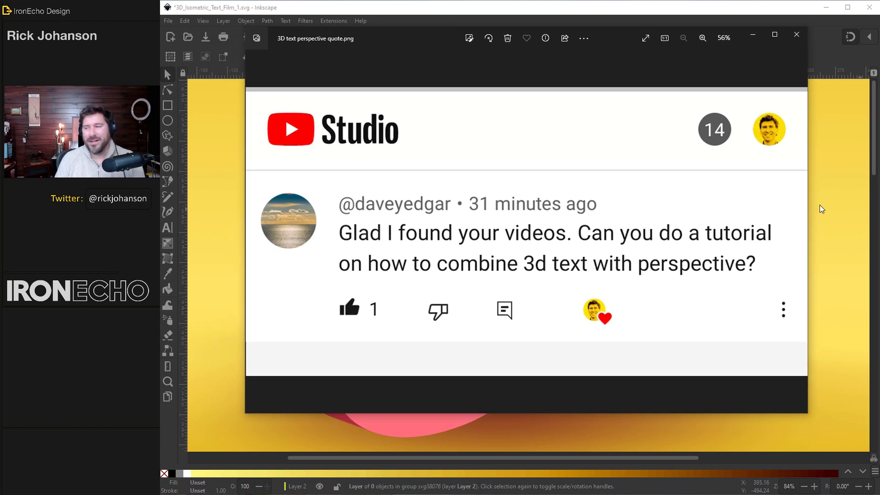
left_click_drag(879, 84, 368, 72)
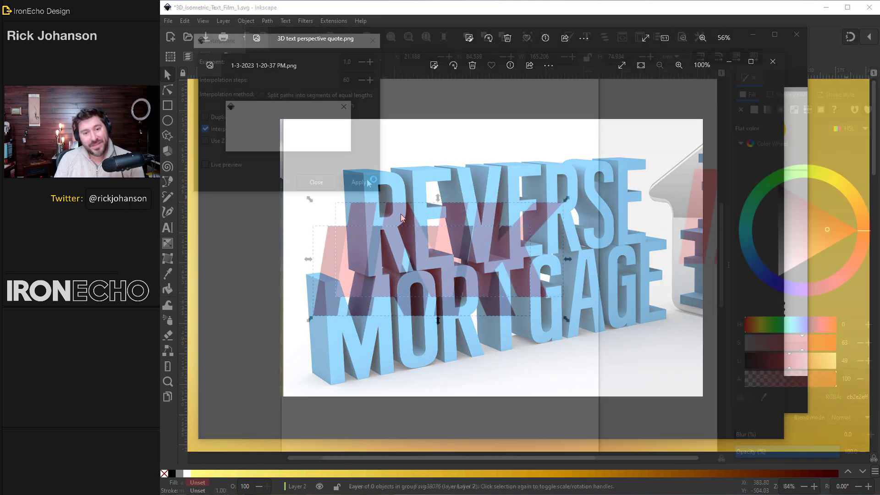
left_click(369, 181)
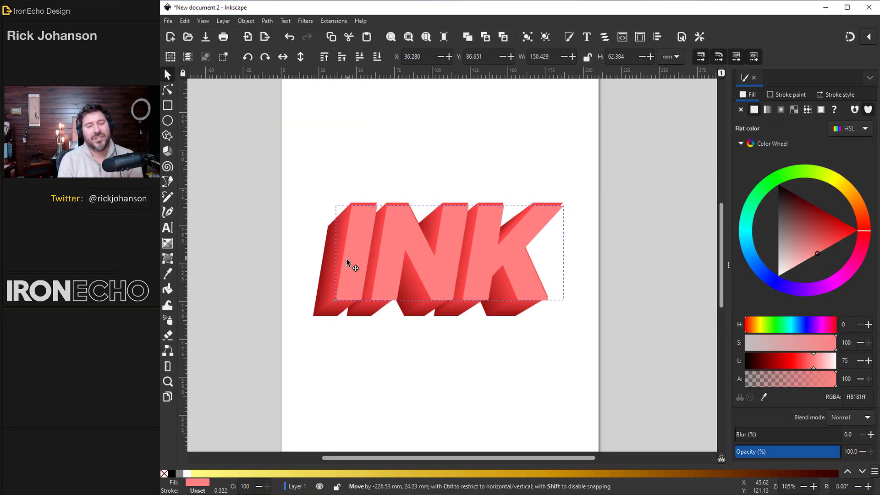
left_click_drag(345, 259, 348, 253)
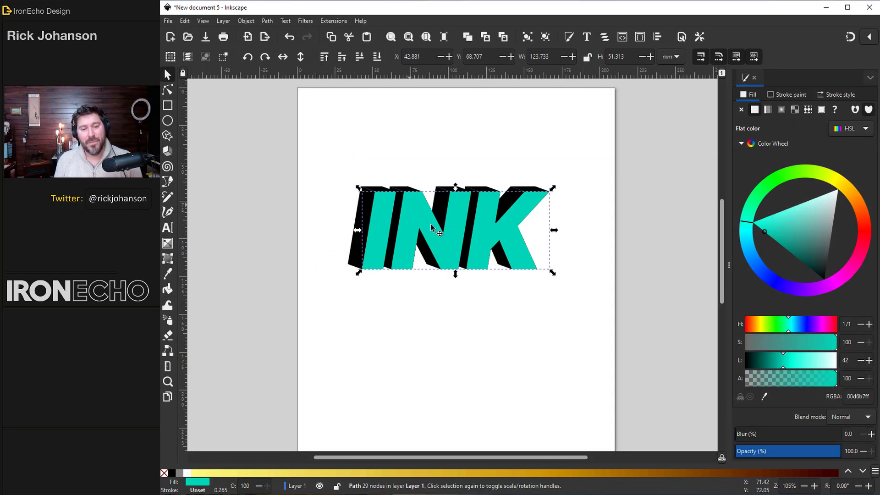
left_click_drag(431, 226, 416, 220)
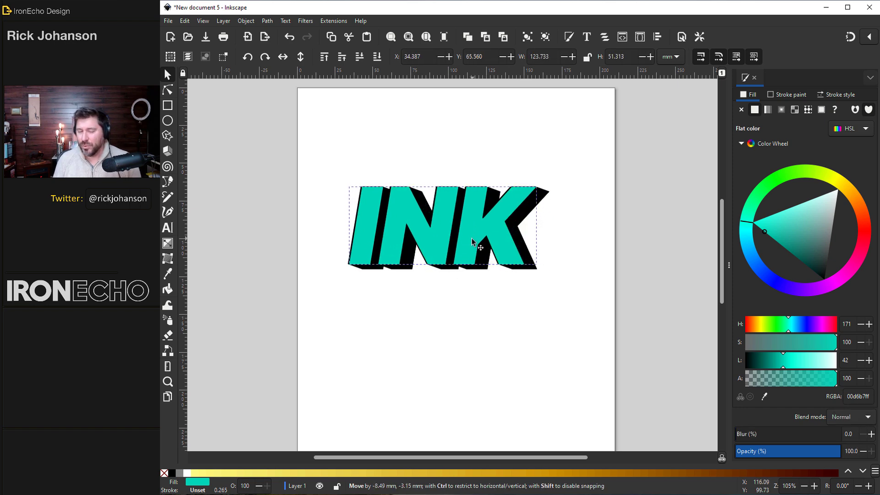
left_click_drag(473, 162, 595, 164)
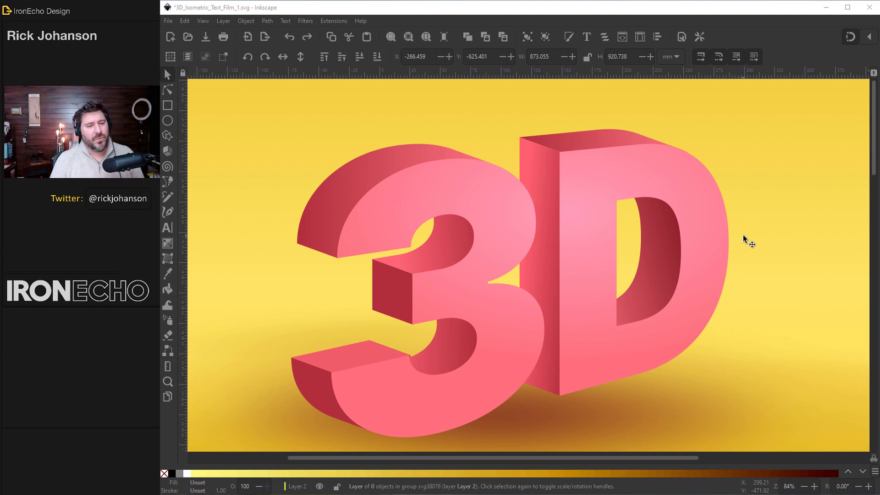
Check the document properties of the blank page beside the three red colour swatches.
scroll(743, 234, "down", 2)
scroll(743, 235, "down", 8)
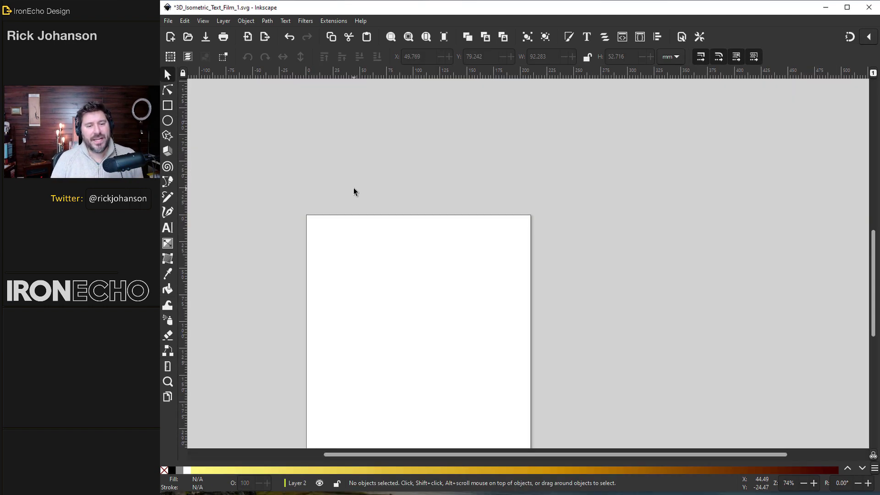
scroll(355, 188, "down", 6)
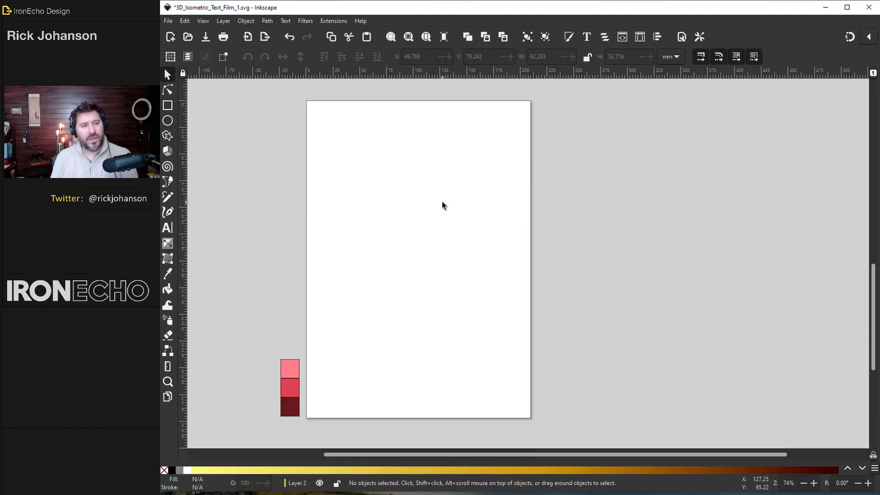
left_click(169, 21)
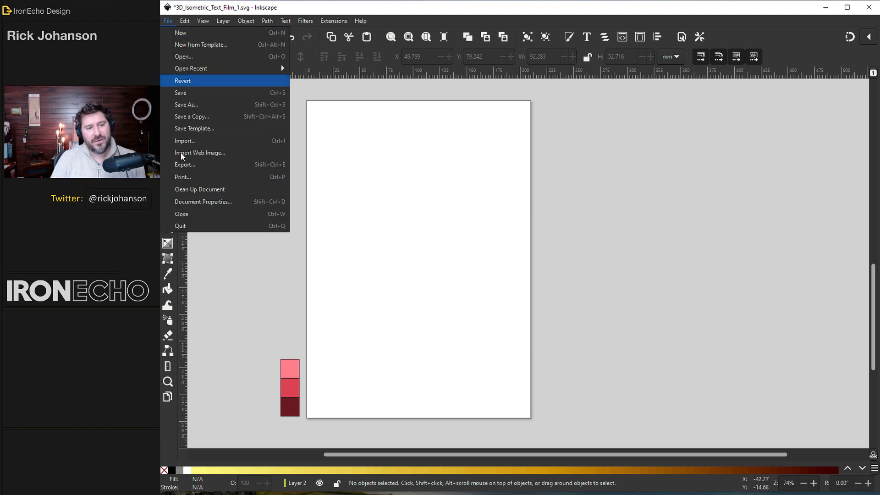
left_click(197, 202)
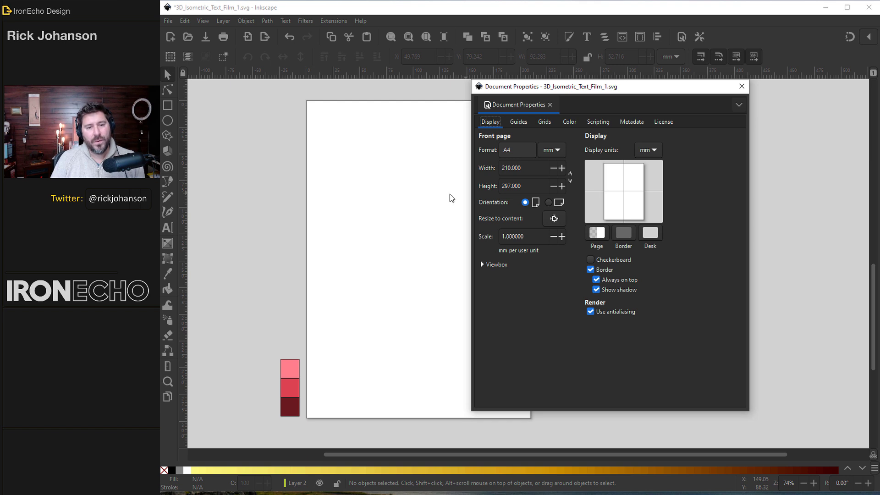
left_click(742, 86)
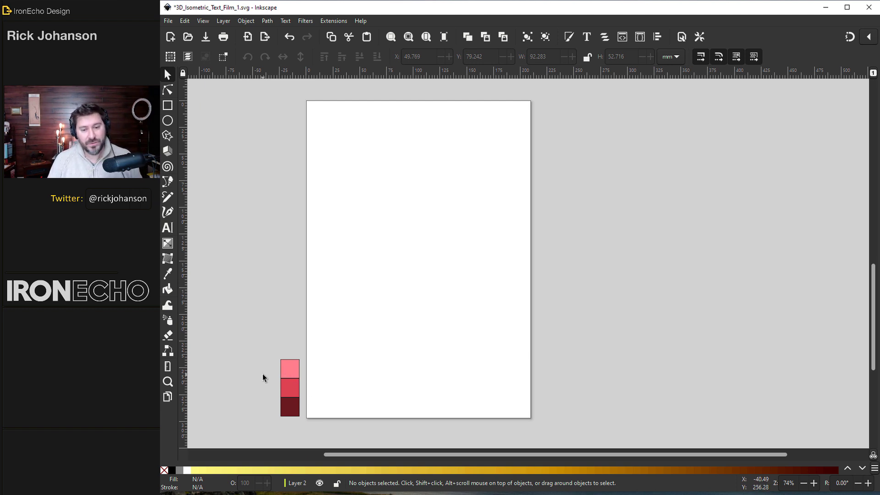
Add the text "3D" in the upper half of the page and set its font style to Heavy.
left_click(167, 227)
left_click(348, 235)
type("3D")
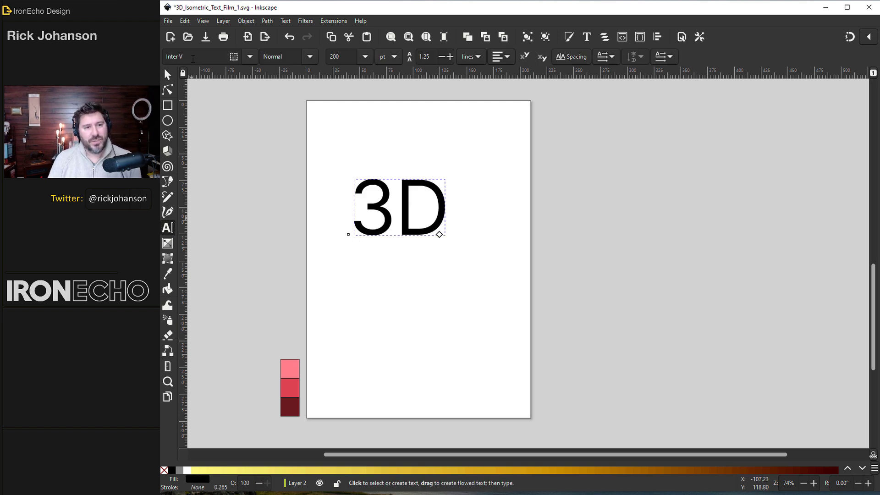
left_click(395, 214)
key("ctrl+a")
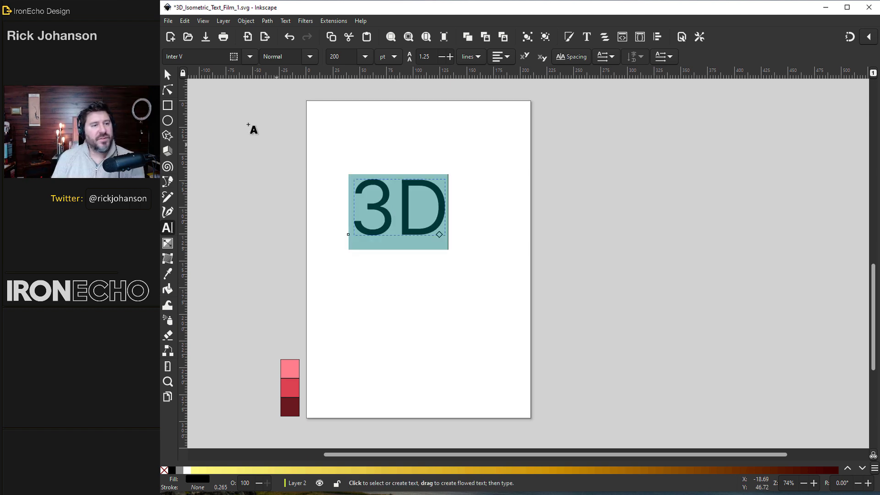
left_click(312, 57)
left_click(279, 295)
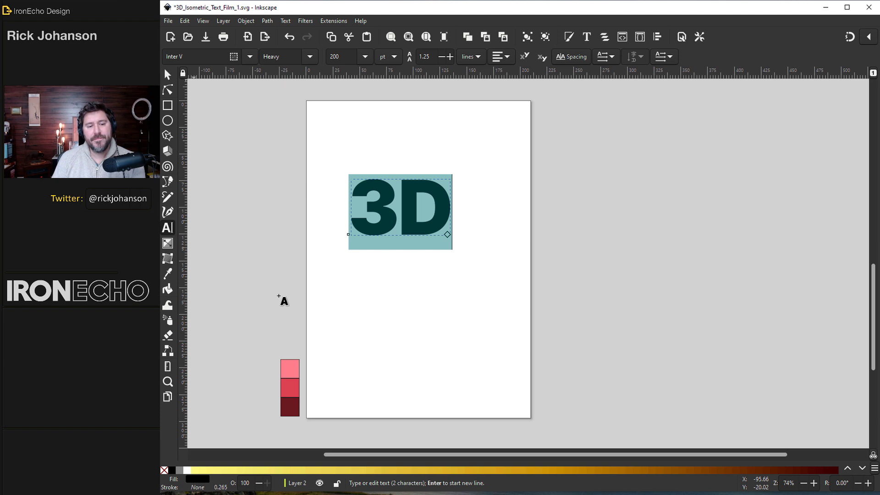
key("F1")
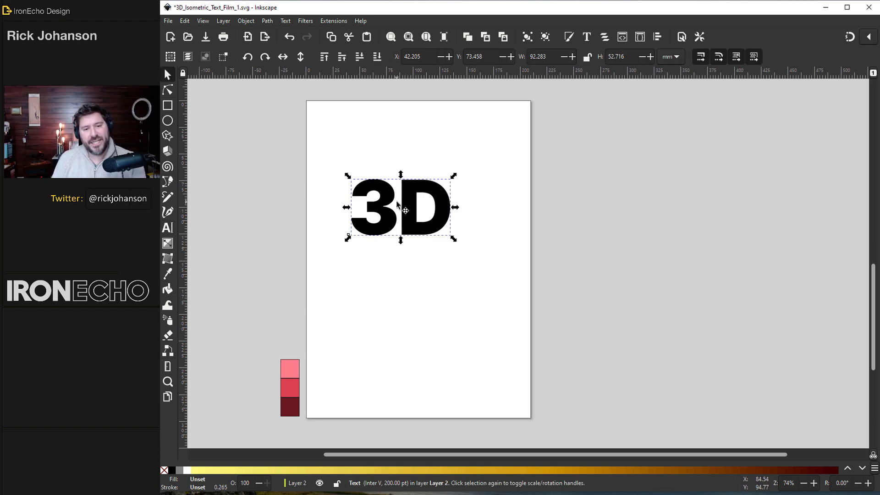
Convert the 3D text to paths and ungroup the two characters.
left_click(267, 21)
left_click(279, 33)
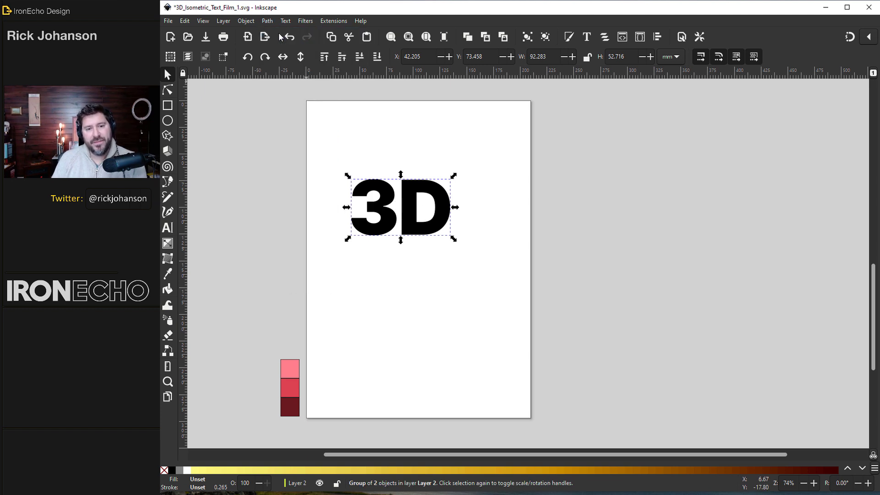
left_click_drag(337, 492, 338, 494)
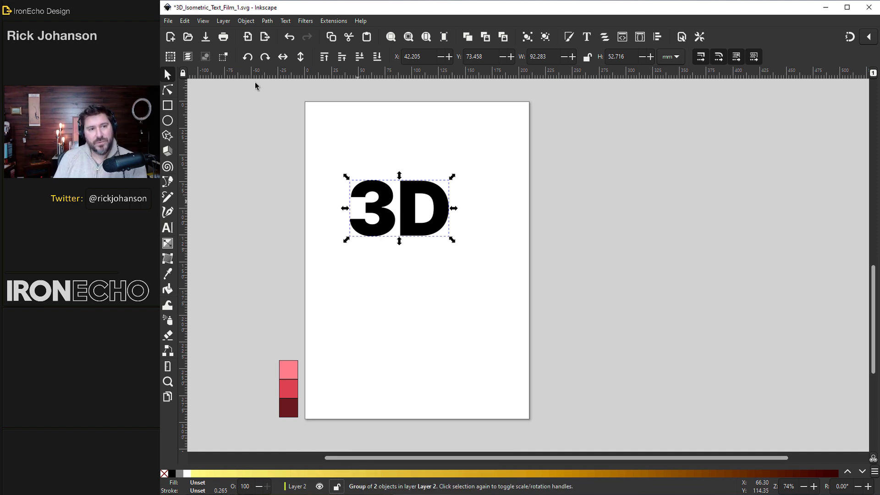
left_click(251, 21)
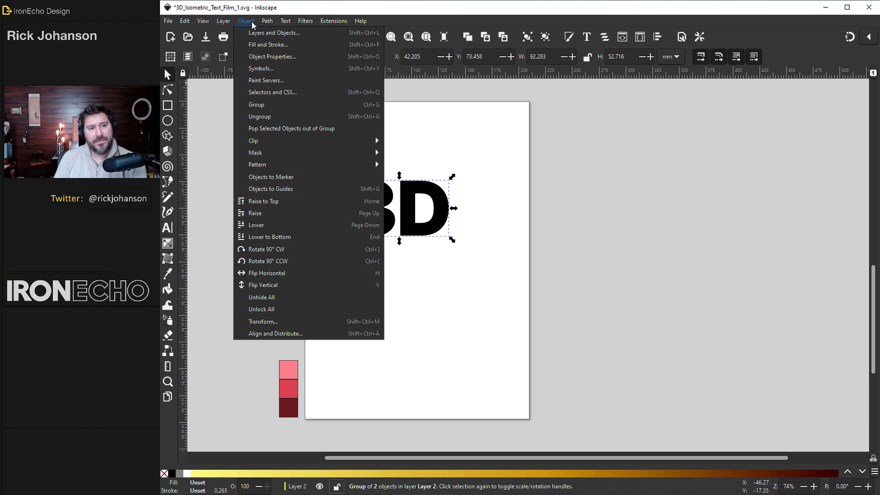
left_click(262, 116)
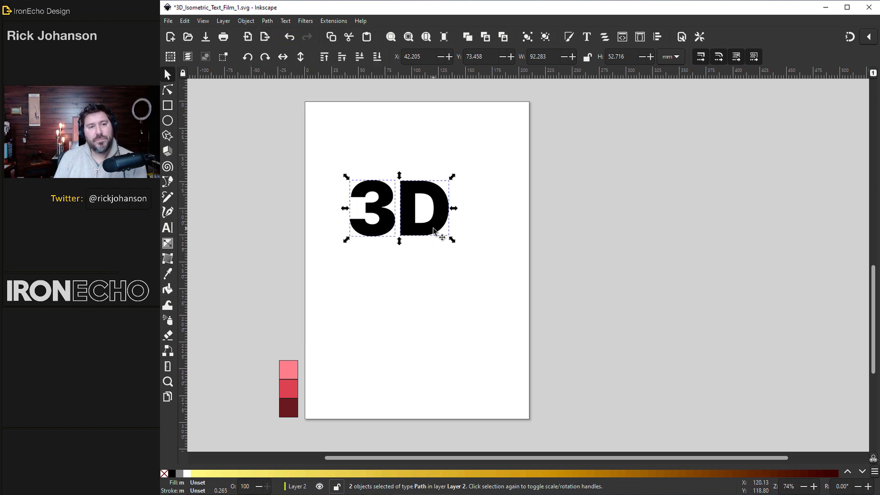
Combine the two characters into one path and fill it with the light pink swatch colour.
left_click(267, 21)
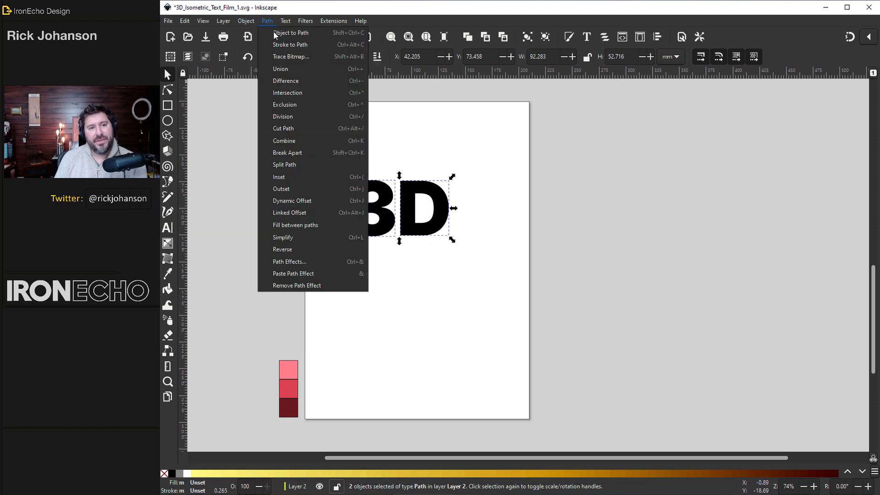
left_click(285, 138)
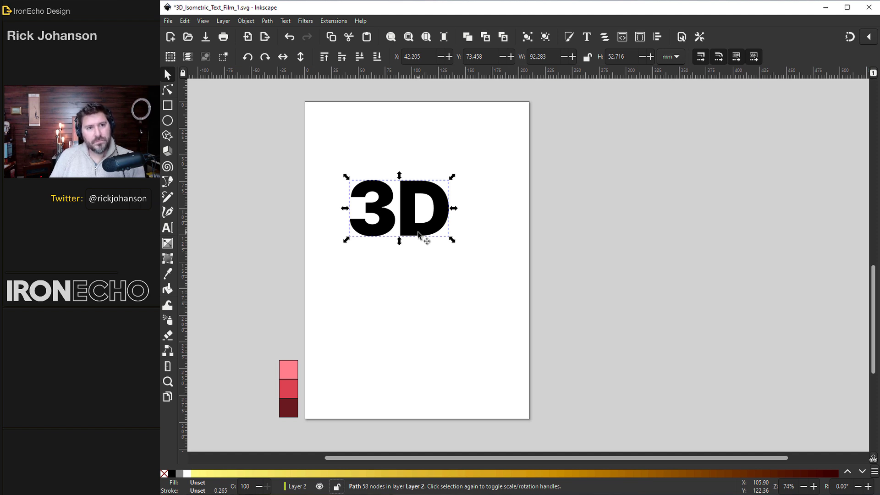
left_click(246, 21)
left_click(263, 48)
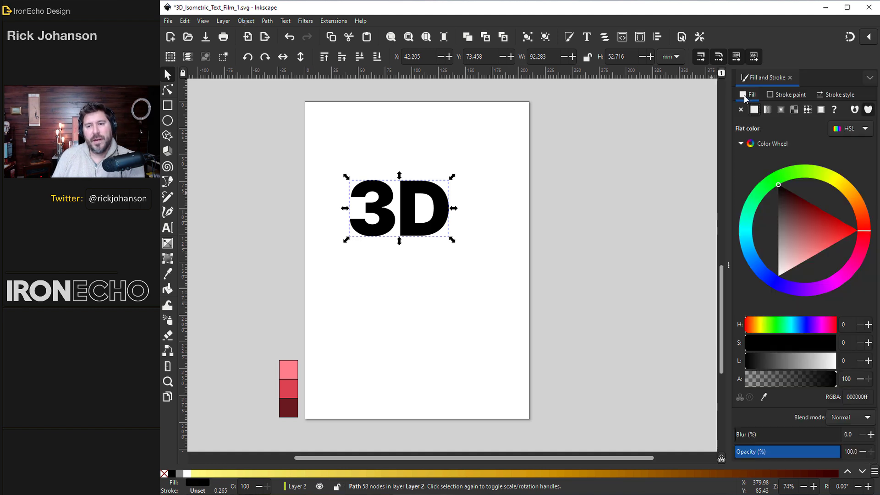
left_click(764, 398)
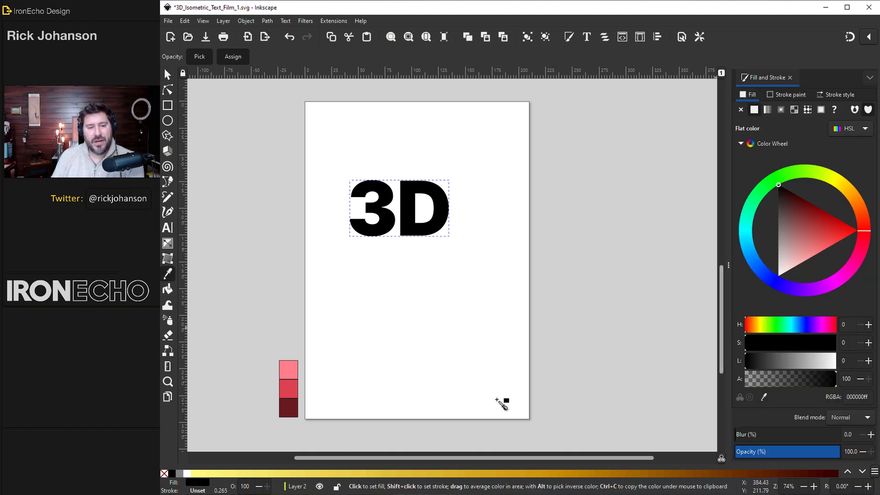
left_click(289, 373)
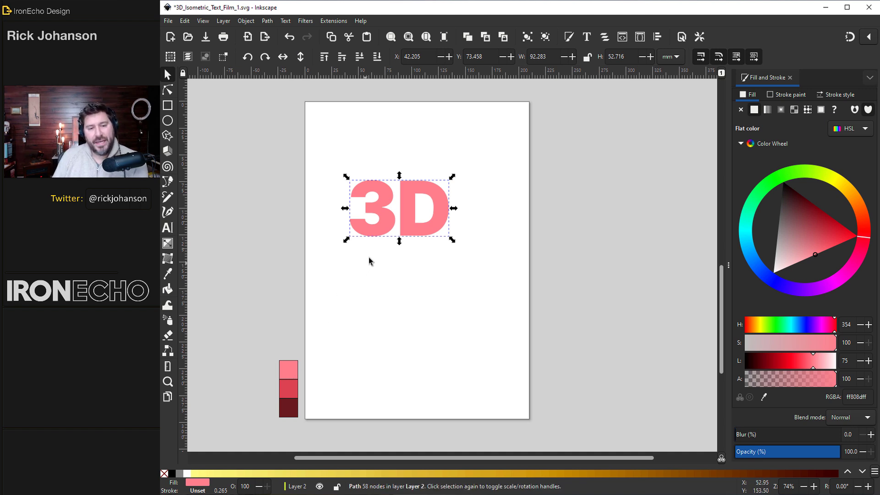
Duplicate the pink 3D path, place one copy to the right of the page, and fill the one on the page with the medium red swatch colour.
key("ctrl+d")
left_click_drag(385, 221, 628, 189)
left_click(435, 229)
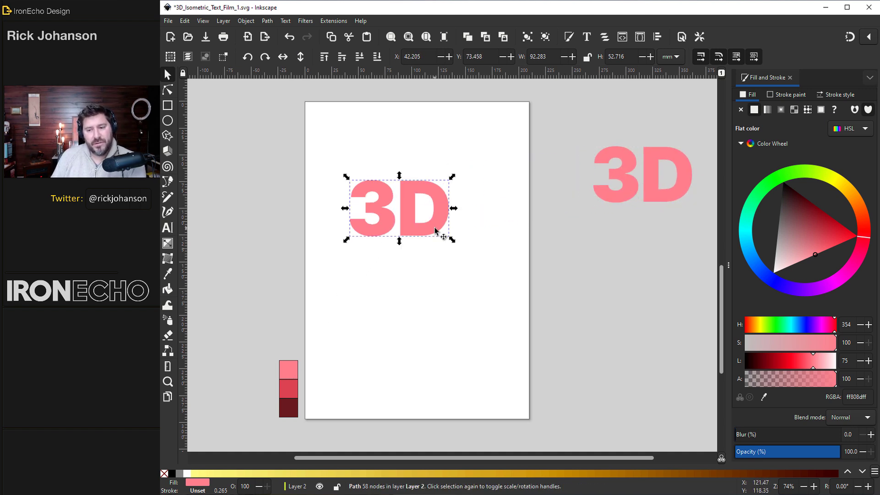
left_click(764, 398)
left_click(295, 393)
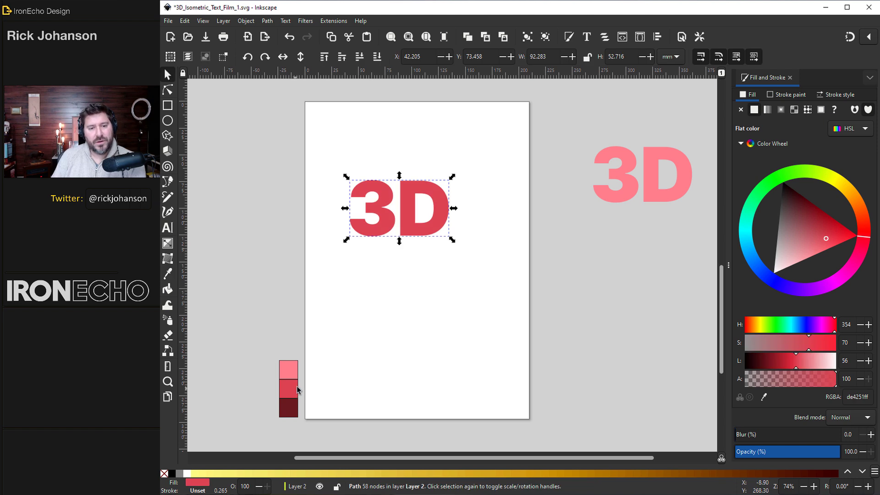
Duplicate the red 3D path and offset the copy about 8.5 mm left and 5.3 mm down.
key("ctrl")
key("ctrl+d")
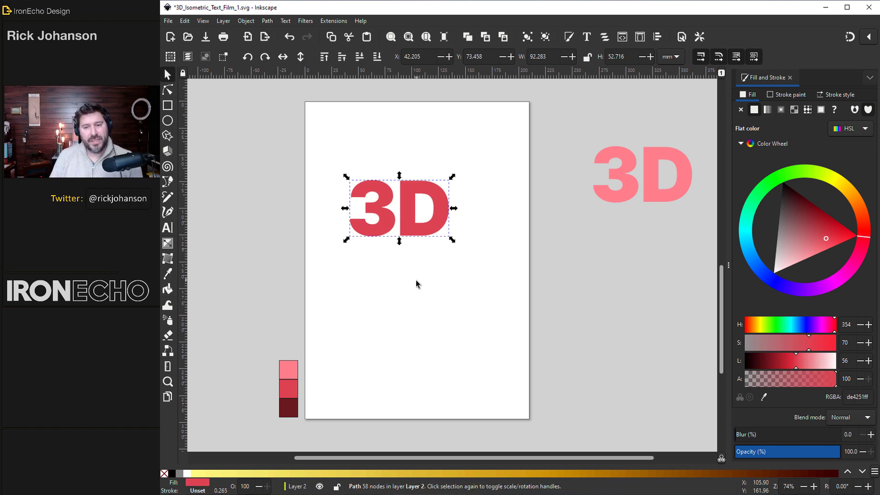
left_click_drag(426, 229, 417, 235)
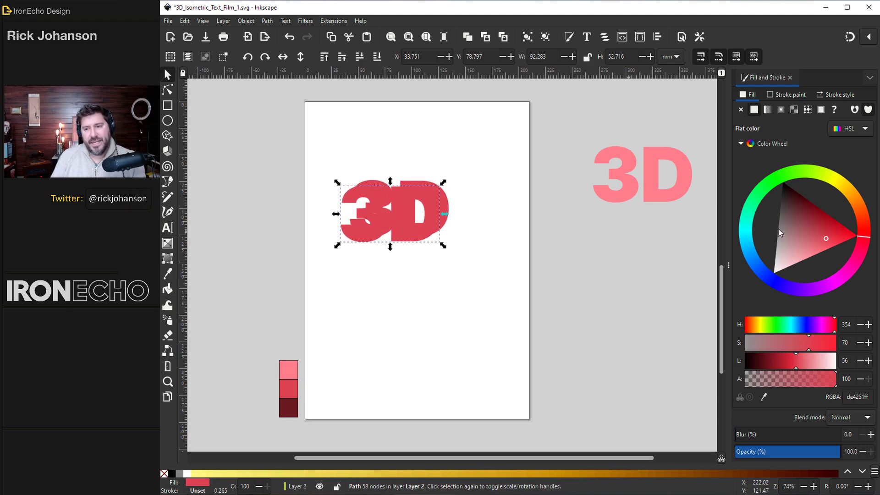
Fill the offset 3D copy with the dark red swatch colour and lower it to the bottom of the stack.
left_click_drag(794, 213, 774, 174)
left_click(764, 397)
left_click(286, 407)
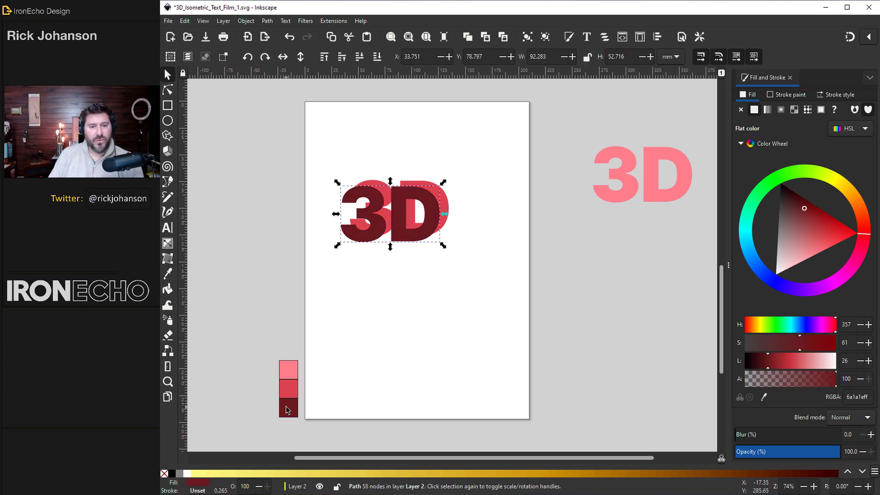
left_click(379, 60)
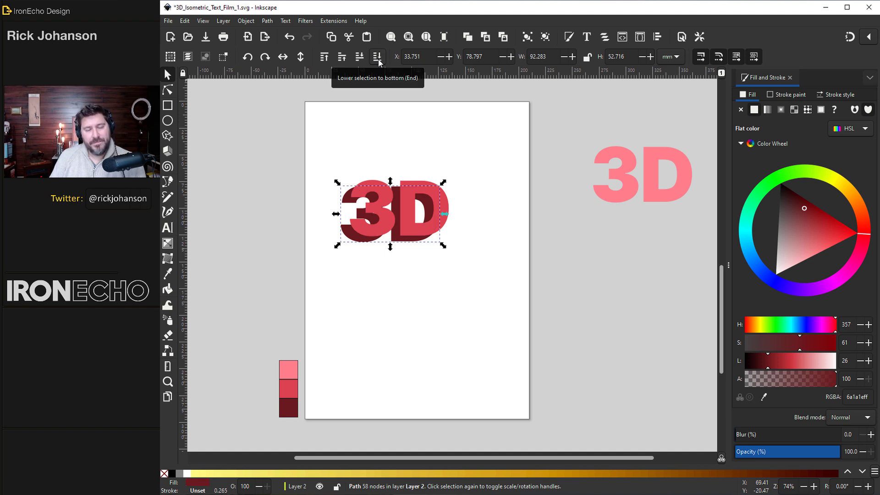
Nudge the dark red 3D copy slightly up and shrink it proportionally about its centre to about 83 × 47 mm.
mouse_move(344, 202)
left_mouse_down()
mouse_move(362, 199)
mouse_move(344, 199)
left_mouse_up()
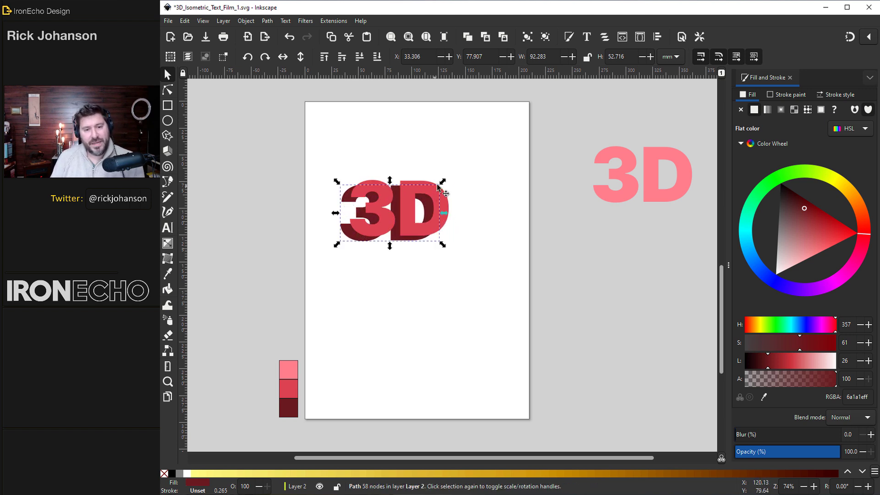
left_click_drag(439, 186, 435, 184)
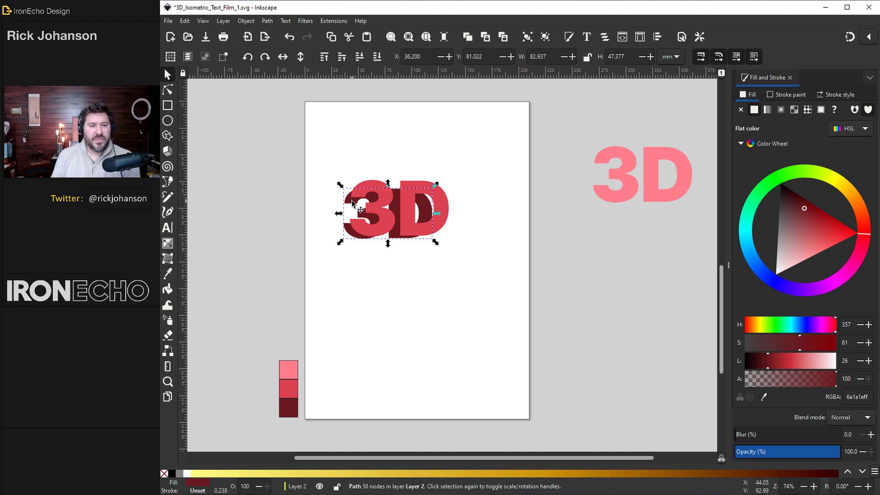
left_click(346, 250)
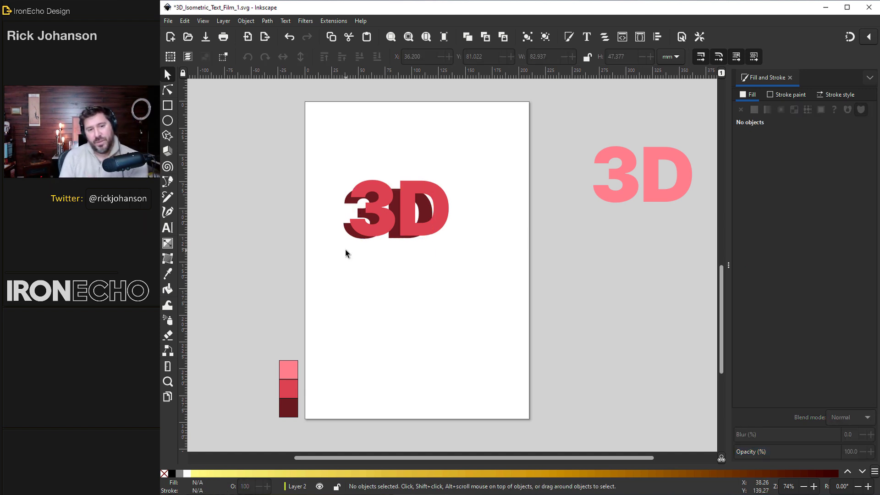
Interpolate between the dark red and red 3D paths with exponent 1.0, 60 steps and style interpolation.
left_click(345, 200)
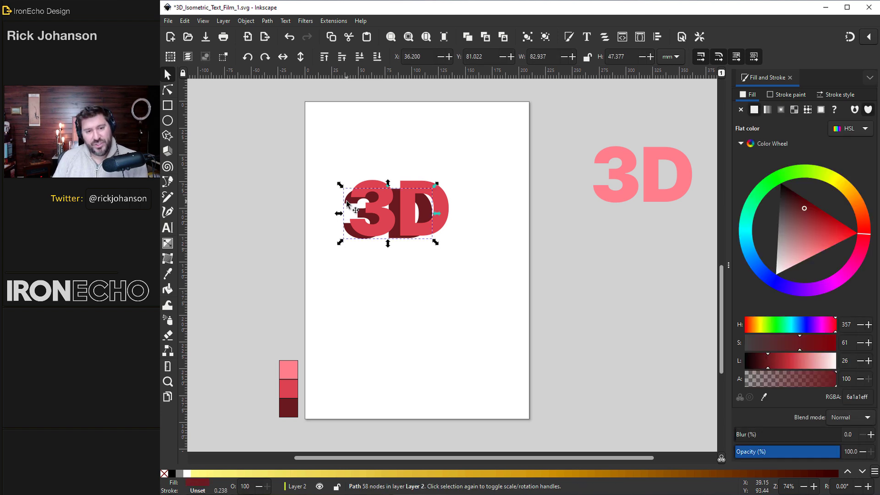
left_click(375, 185, "shift")
left_click(333, 20)
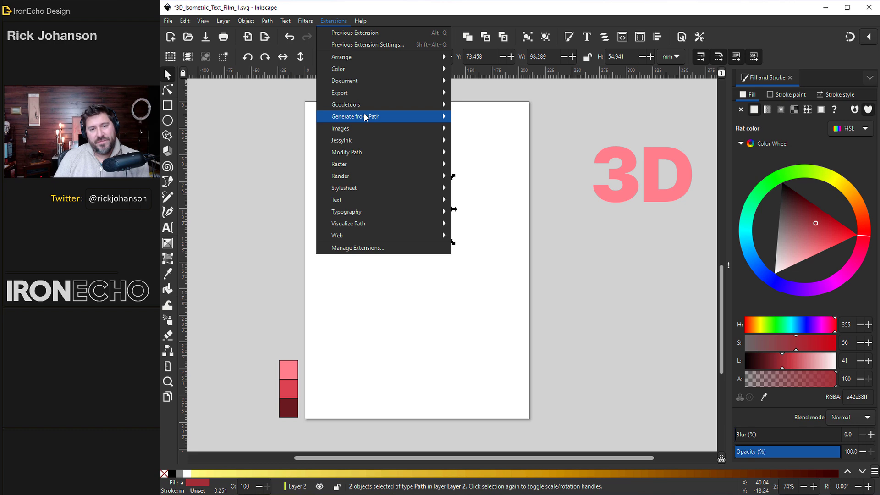
mouse_move(363, 116)
left_click(480, 152)
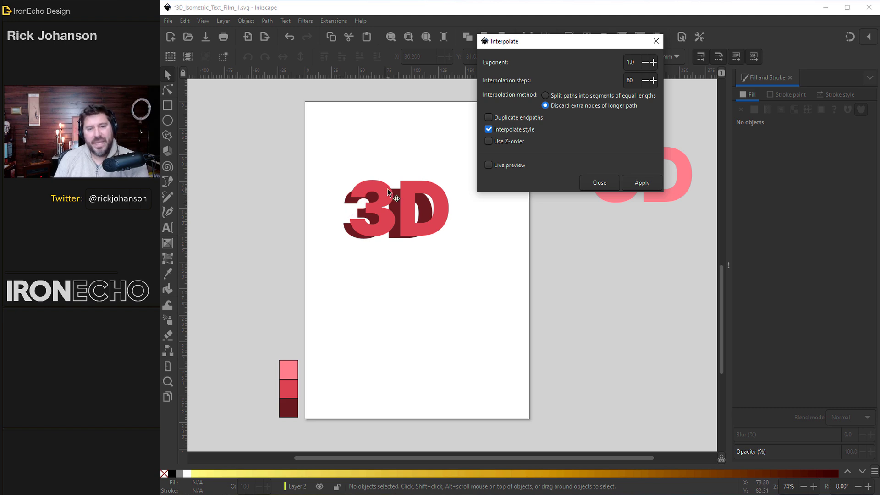
left_click(640, 182)
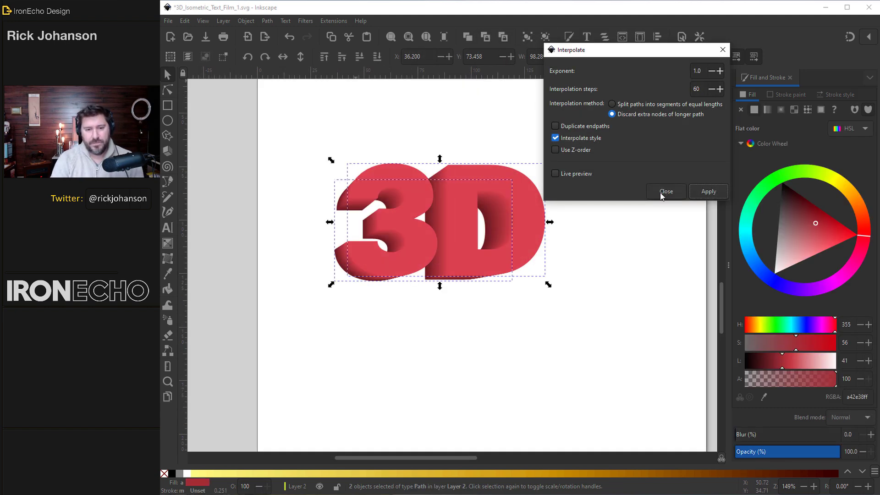
left_click(665, 191)
Move the interpolated 3D shape about 34 mm right and 57 mm down, and align the pink 3D over its front face.
scroll(509, 229, "down", 3)
left_click_drag(504, 208, 549, 282)
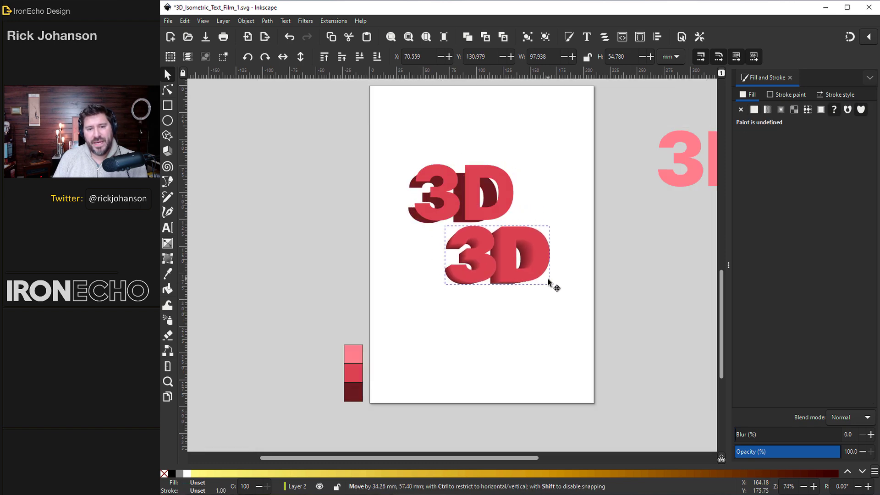
left_click_drag(667, 187, 540, 238)
scroll(491, 276, "up", 3)
left_click_drag(601, 192, 438, 301)
left_click(314, 289)
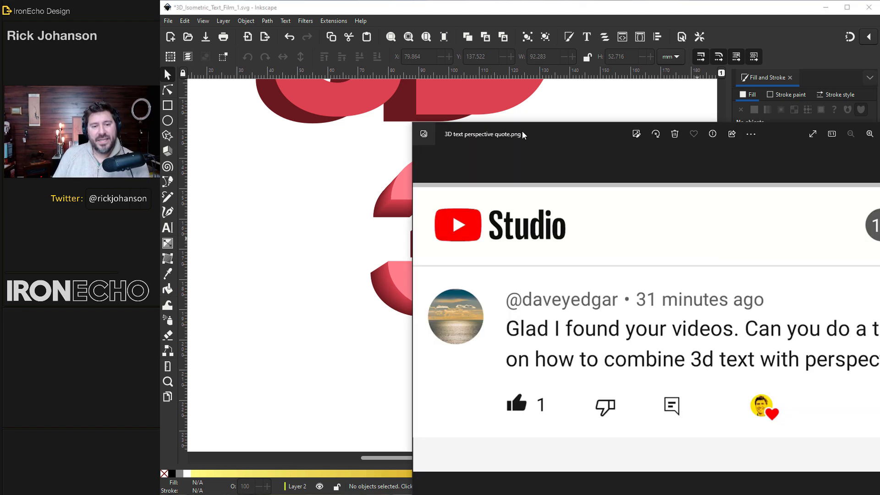
left_click_drag(521, 130, 358, 73)
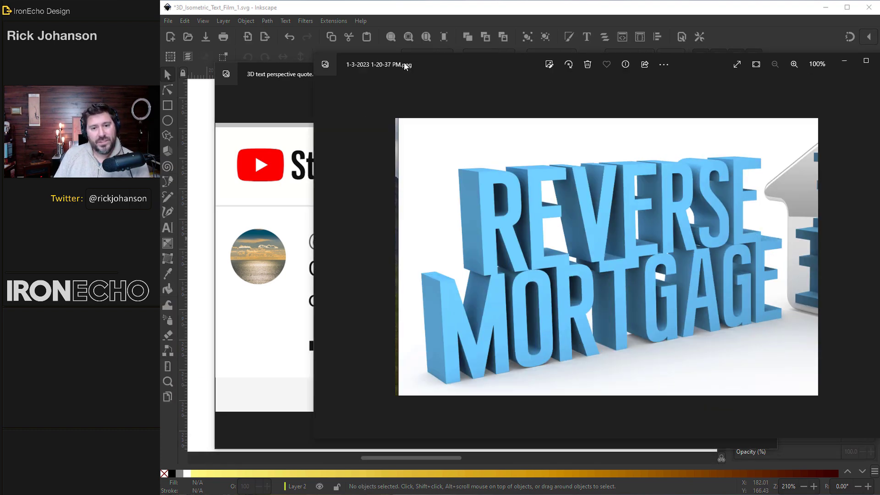
left_click_drag(404, 65, 360, 66)
key("alt+Tab")
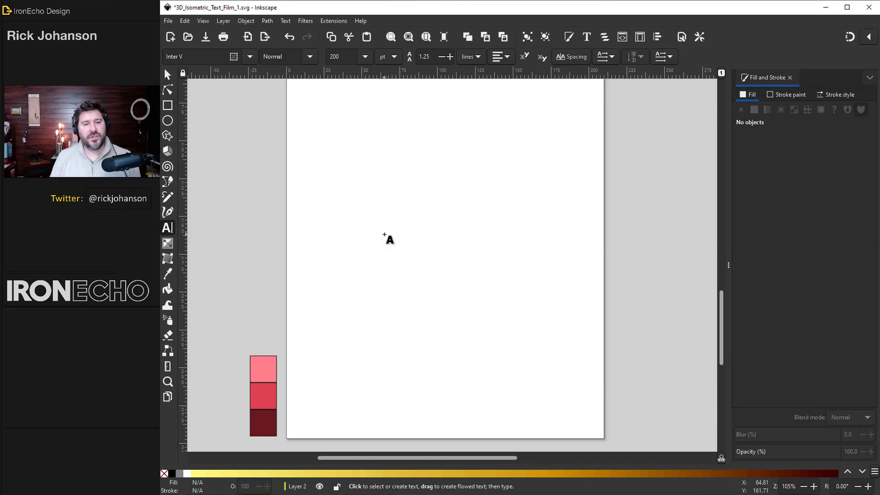
Add the text "3D" on the empty page area and set its font style to Heavy.
left_click(384, 237)
type("3D")
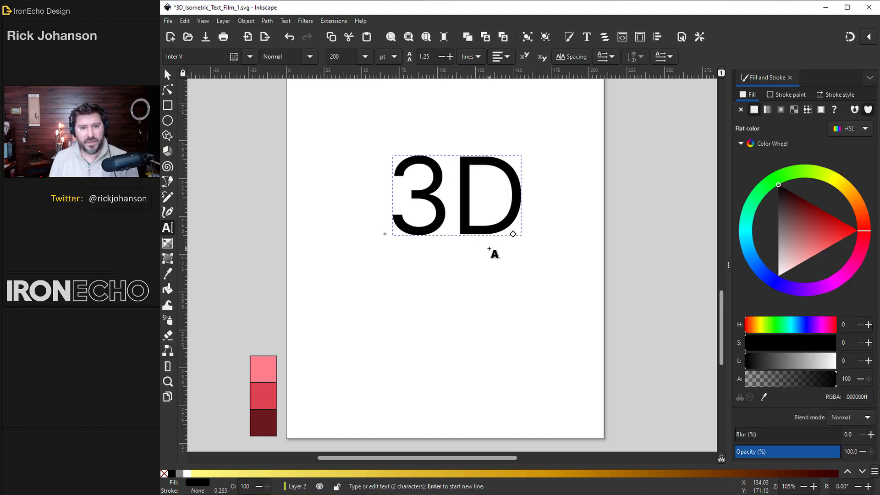
left_click(309, 57)
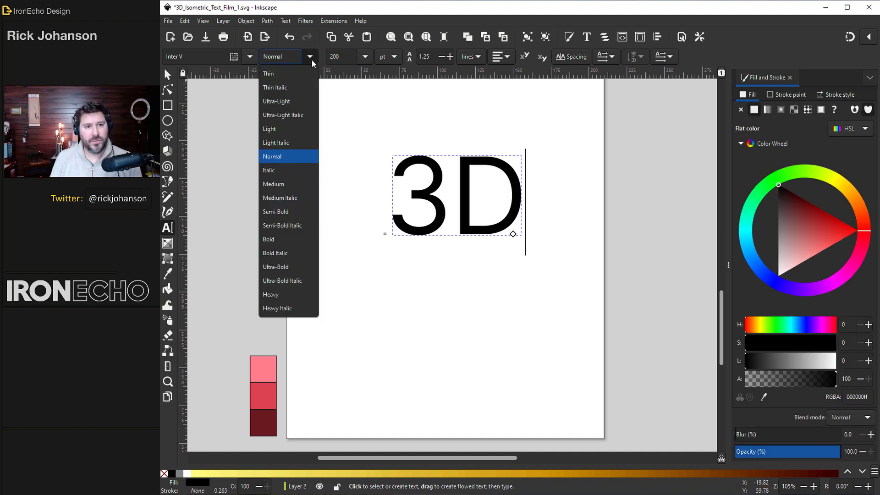
left_click(277, 296)
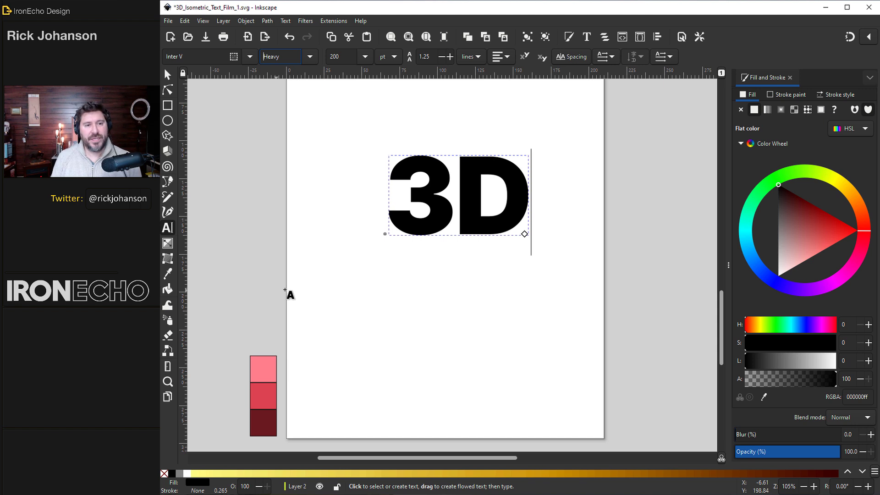
Convert the 3D text to paths, ungroup the letters and combine them into a single path.
left_click(267, 22)
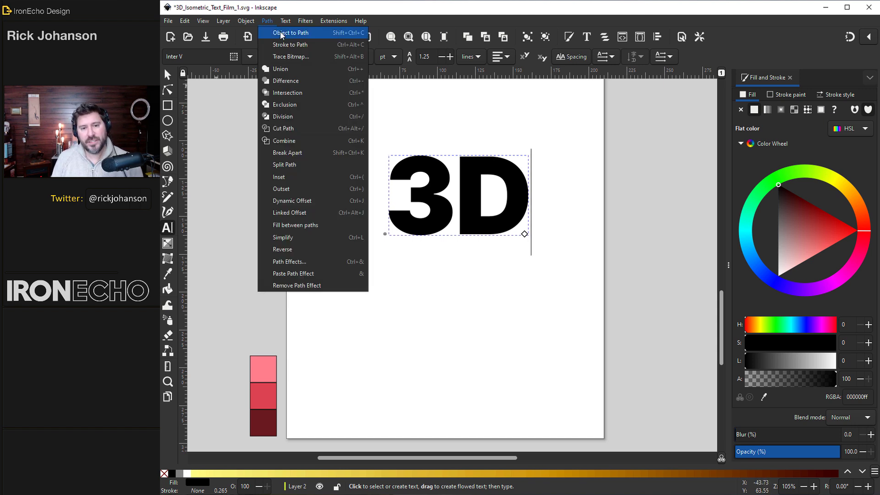
left_click(280, 32)
left_click(245, 20)
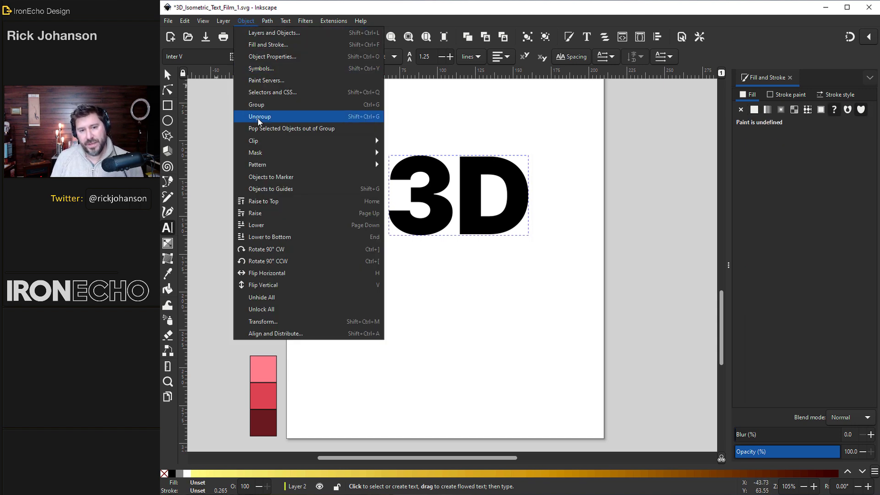
left_click(272, 171)
left_click(270, 21)
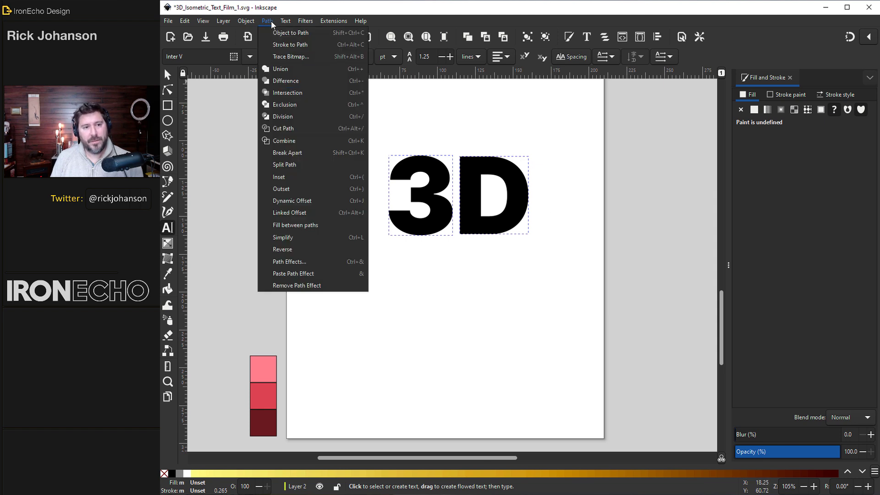
left_click(285, 140)
Fill the combined 3D path with the light pink swatch colour.
key("d")
left_click(271, 366)
key("s")
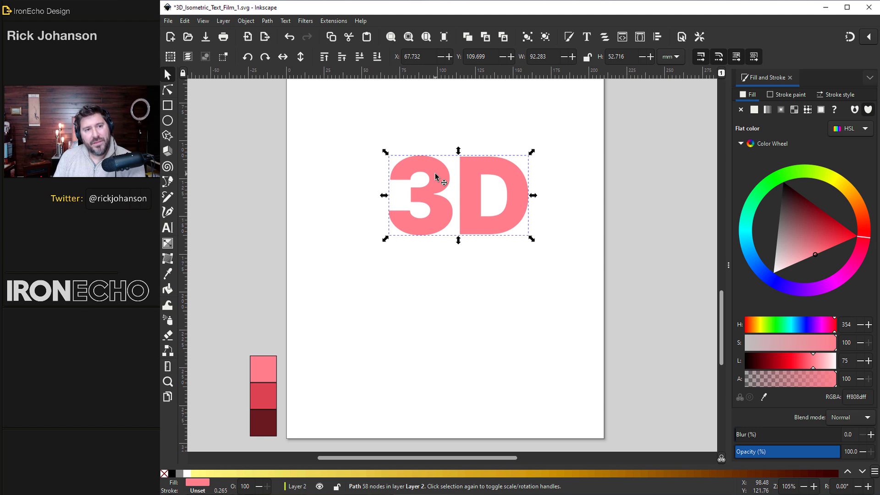
Add the Perspective/Envelope path effect to the pink 3D path.
left_click(268, 21)
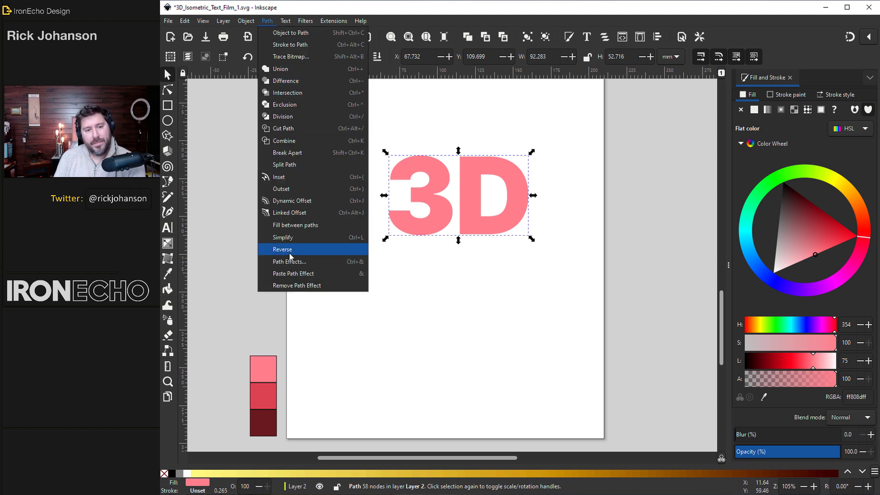
left_click(291, 252)
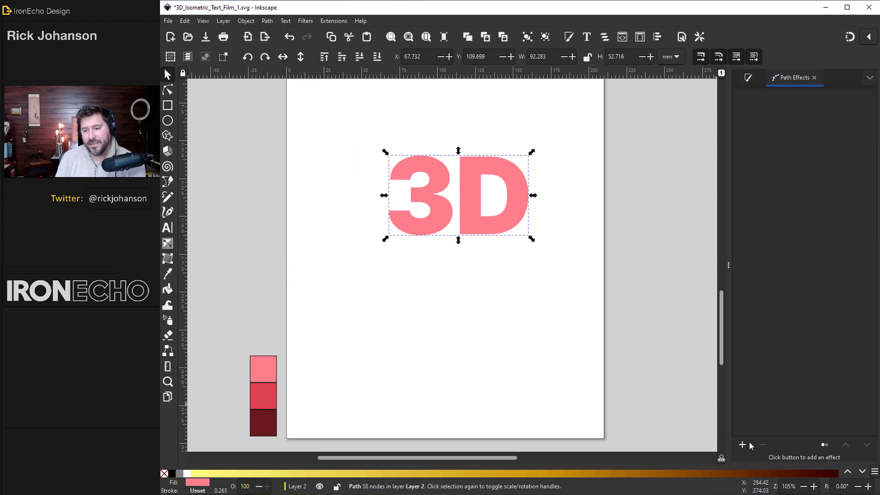
left_click(743, 445)
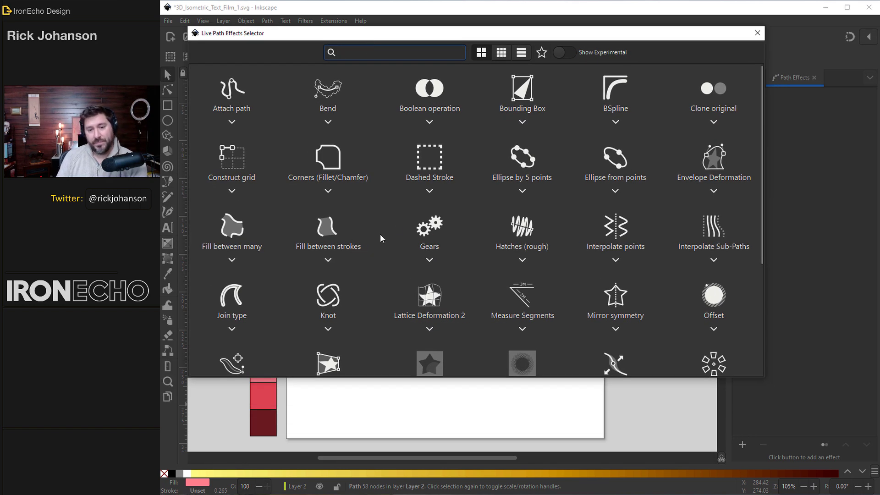
scroll(403, 255, "down", 3)
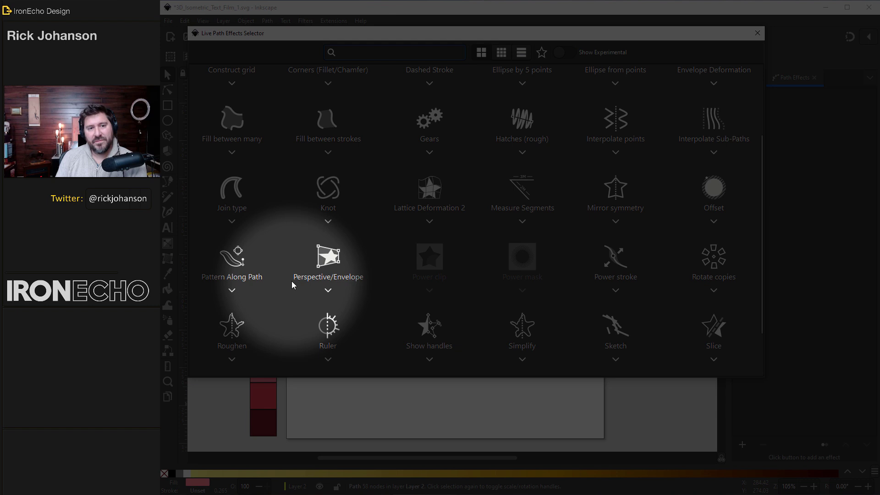
left_click(326, 270)
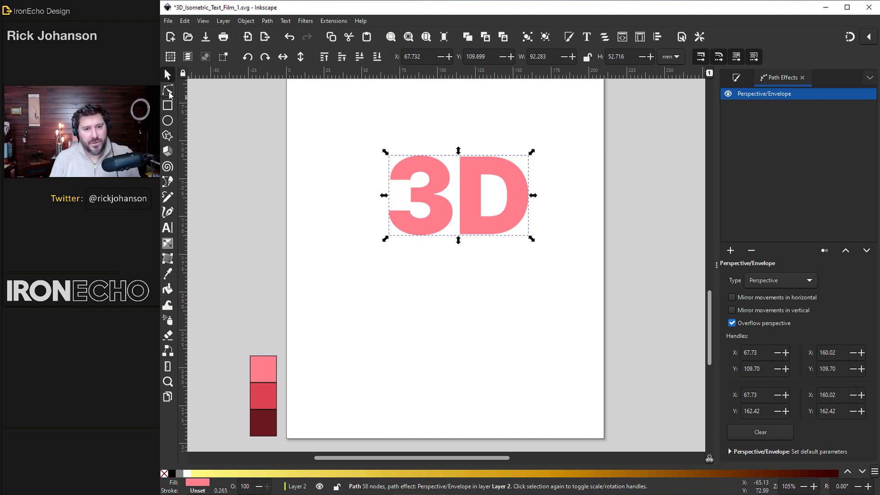
Slant the 3D path in perspective by raising both right envelope corners and lowering the bottom-left corner.
left_click(168, 91)
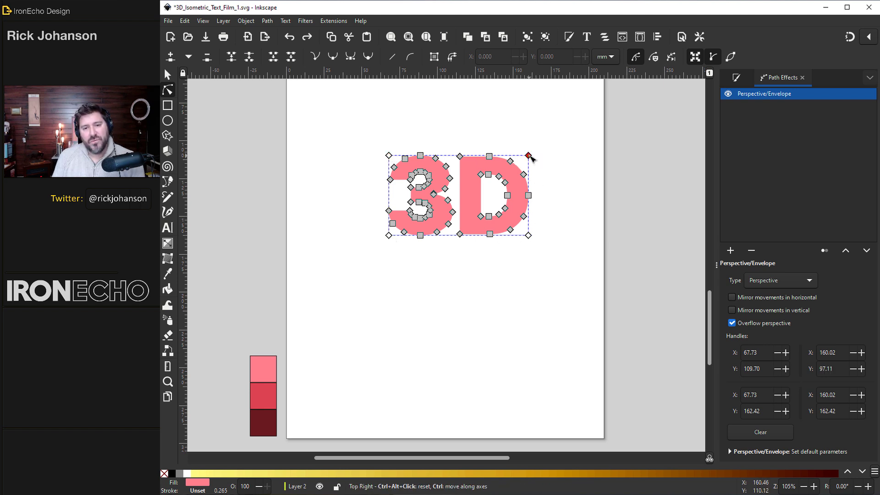
left_click_drag(529, 157, 528, 140)
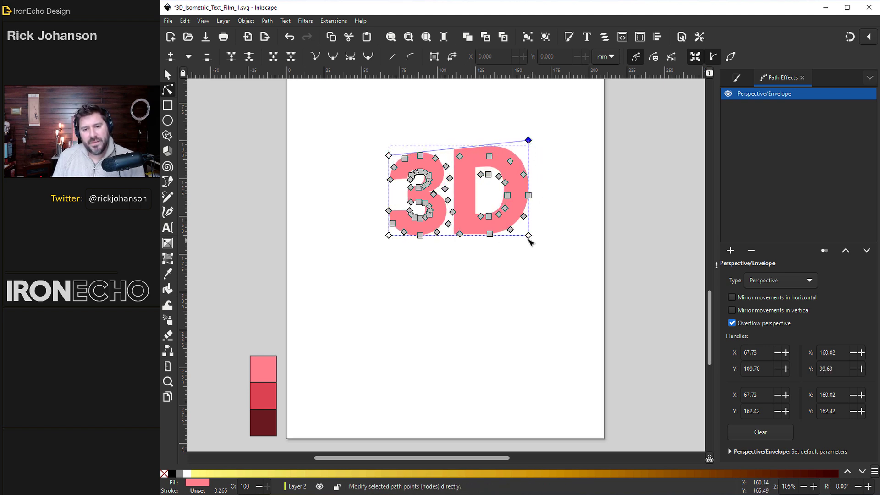
left_click_drag(528, 236, 528, 225)
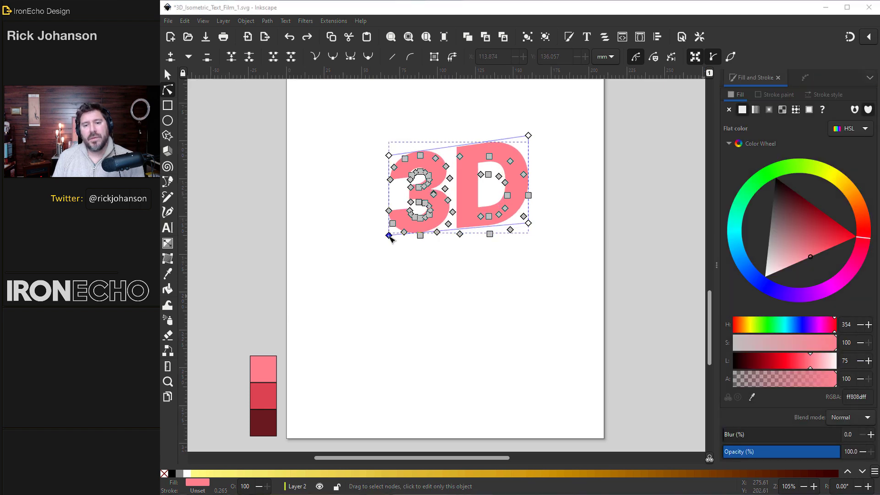
left_click_drag(390, 238, 390, 255)
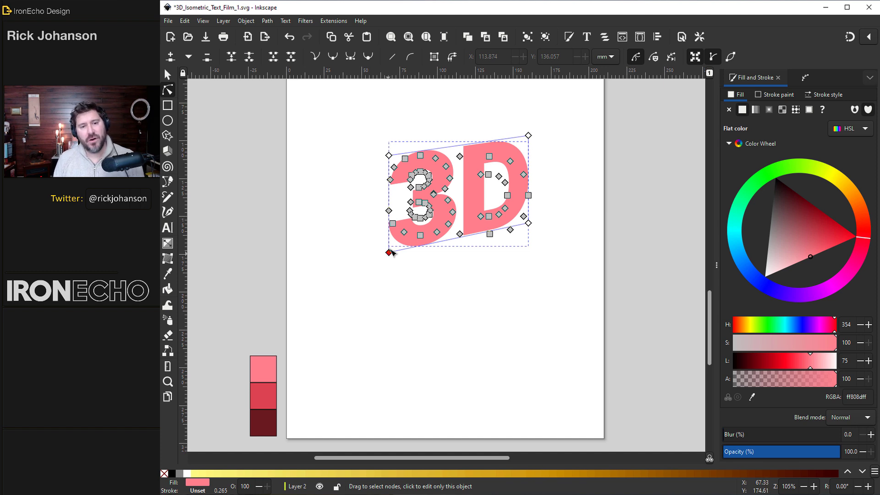
left_click(167, 74)
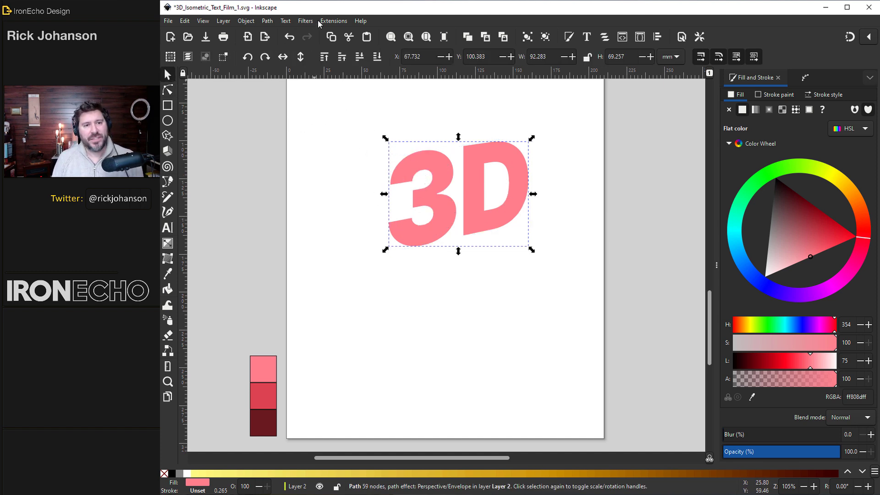
Extrude the slanted 3D path with the Motion extension, using length 10.0 and angle -160.
left_click(334, 21)
mouse_move(359, 116)
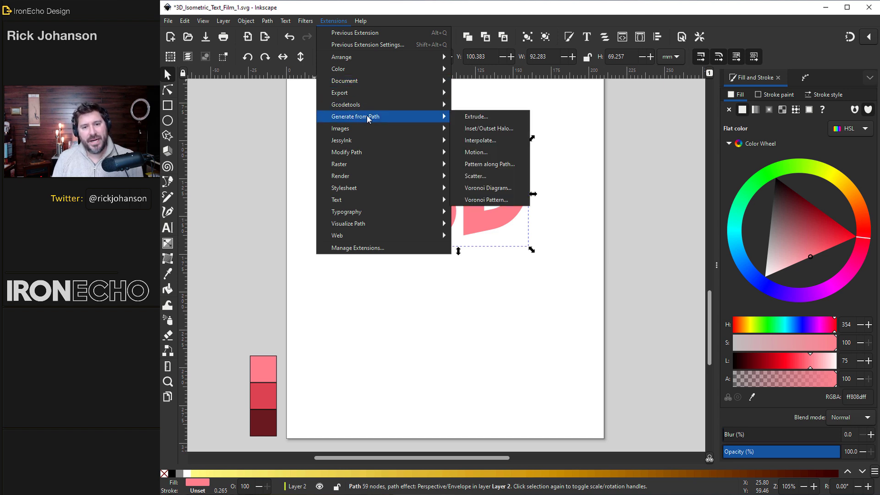
left_click(474, 156)
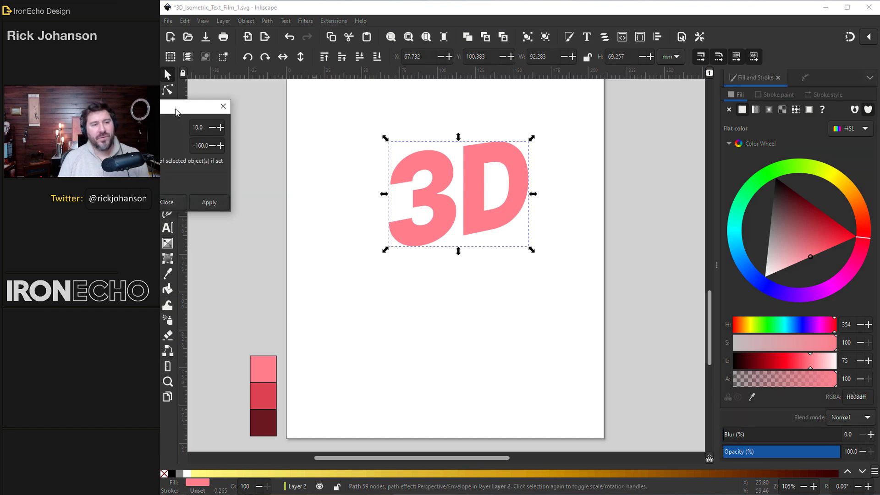
left_click_drag(179, 105, 304, 98)
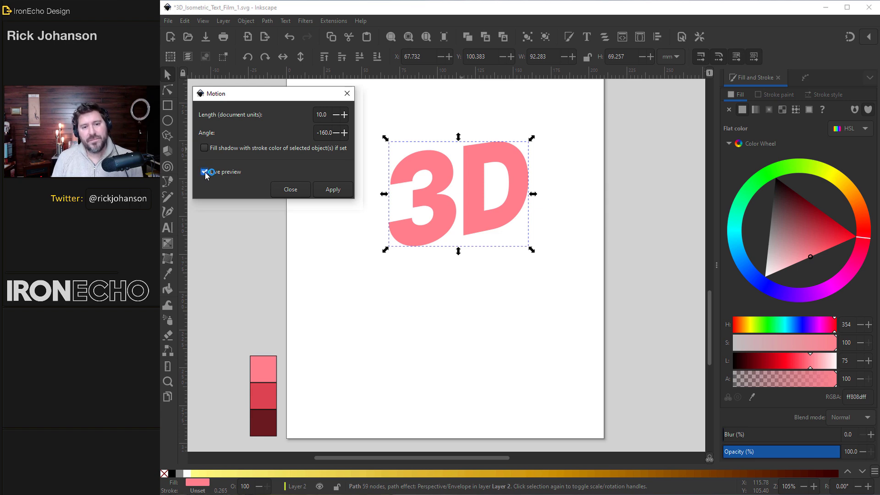
left_click(332, 191)
left_click(299, 191)
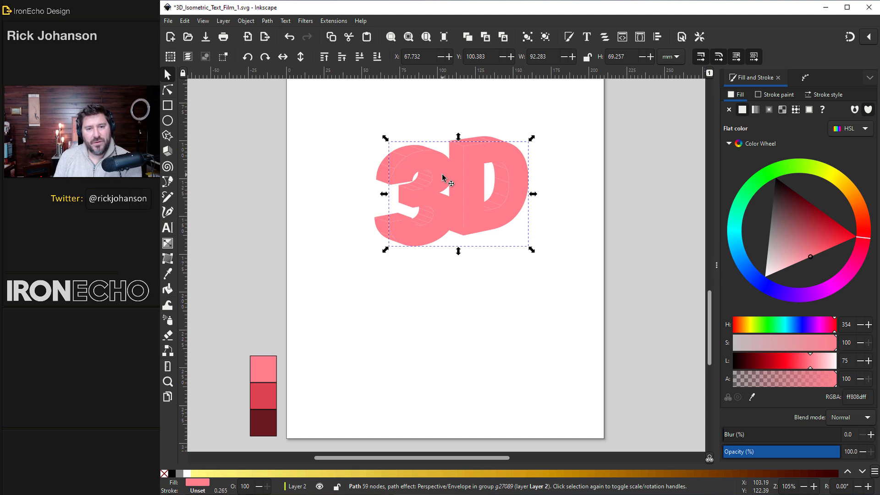
Pull the two pink 3D face copies off the extrusion and place them below it to the right.
left_click_drag(442, 177, 607, 354)
double_click(596, 258)
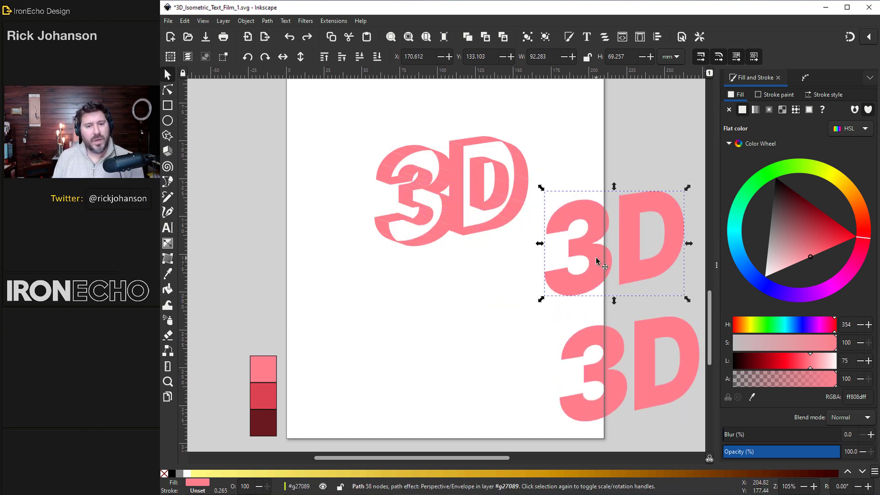
mouse_move(595, 257)
left_mouse_down()
mouse_move(514, 255)
mouse_move(454, 226)
mouse_move(439, 208)
mouse_move(587, 259)
left_mouse_up()
left_click(587, 340)
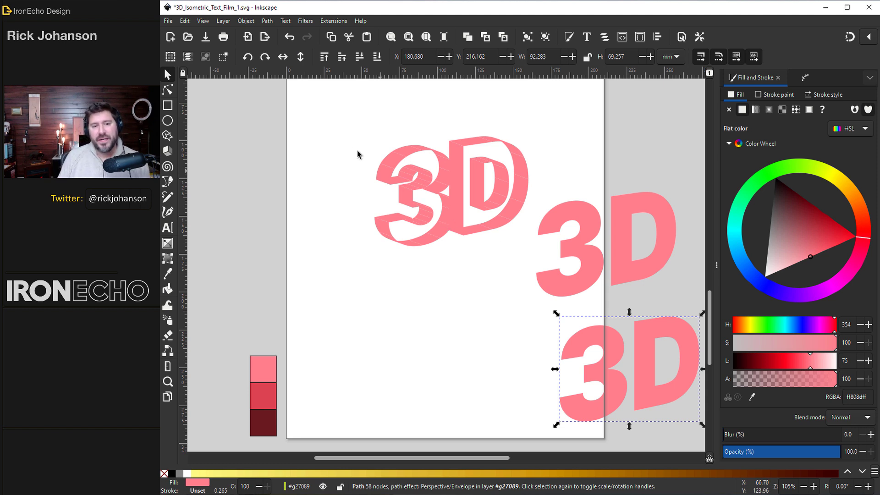
Fill the extrusion's side group with the dark red swatch colour and shift the upper pink 3D copy slightly up and right.
left_click(328, 108)
left_click_drag(328, 103, 540, 268)
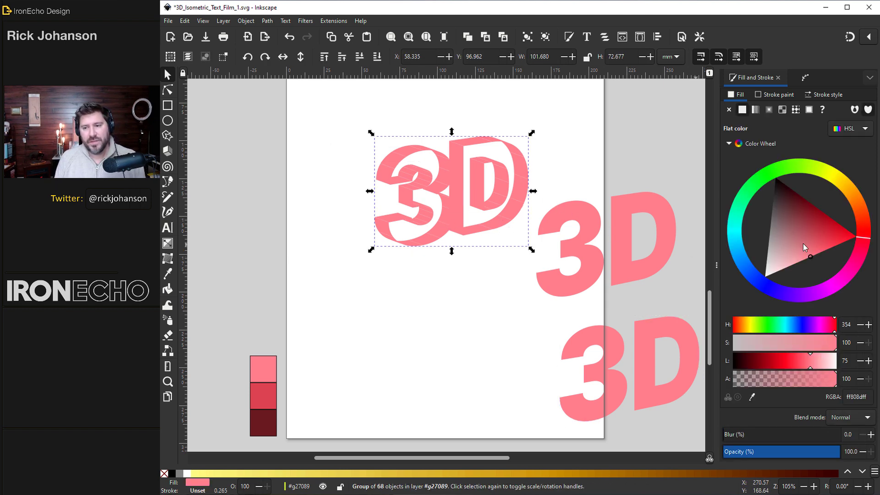
left_click(777, 186)
left_click(566, 229)
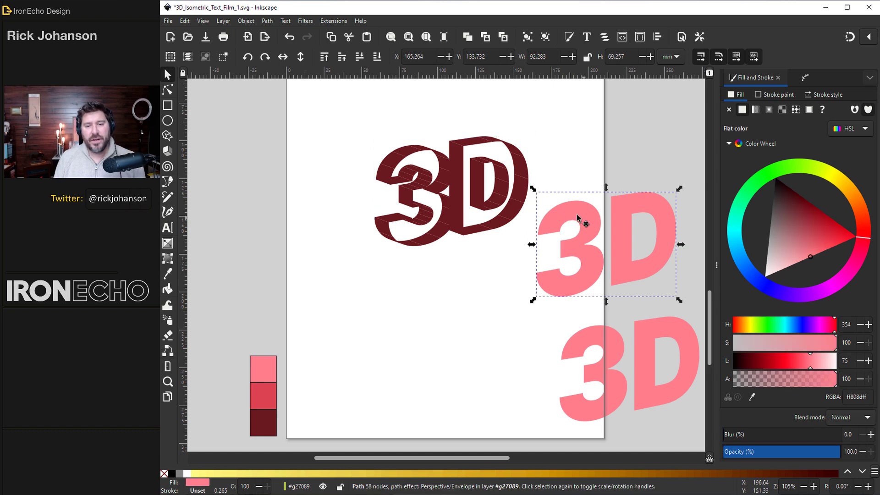
left_click_drag(545, 208, 579, 189)
Try to union all the dark red side pieces inside the extrusion group into a single shape.
left_click(351, 190)
key("Escape")
left_click(396, 159)
key("Escape")
left_click(397, 161)
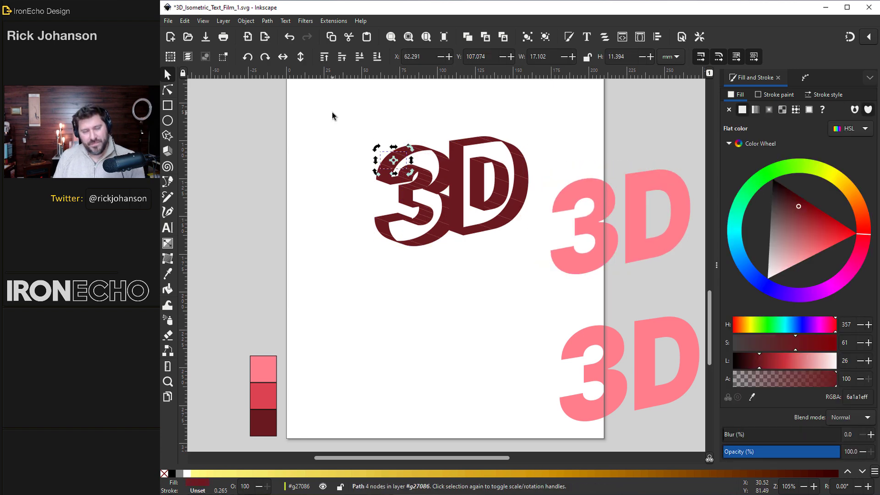
left_click_drag(334, 107, 543, 275)
left_click(267, 21)
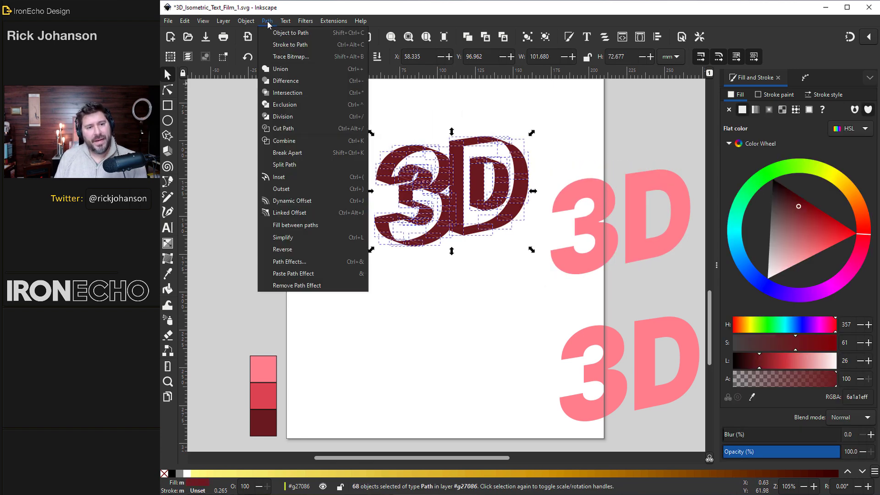
left_click(280, 69)
Place the upper pink 3D face over the united sides, and pull it back off to the right.
mouse_move(574, 192)
left_mouse_down()
mouse_move(530, 191)
mouse_move(441, 163)
left_mouse_up()
left_click(318, 183)
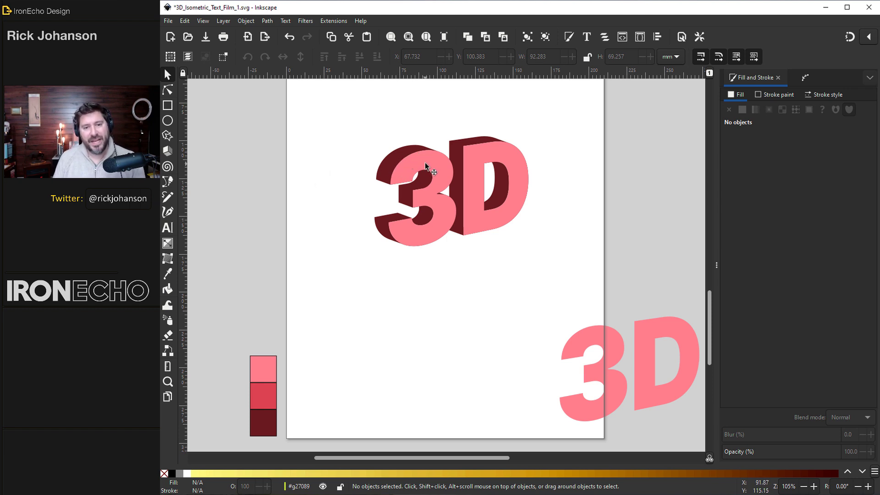
left_click(469, 170)
left_click_drag(469, 170, 629, 200)
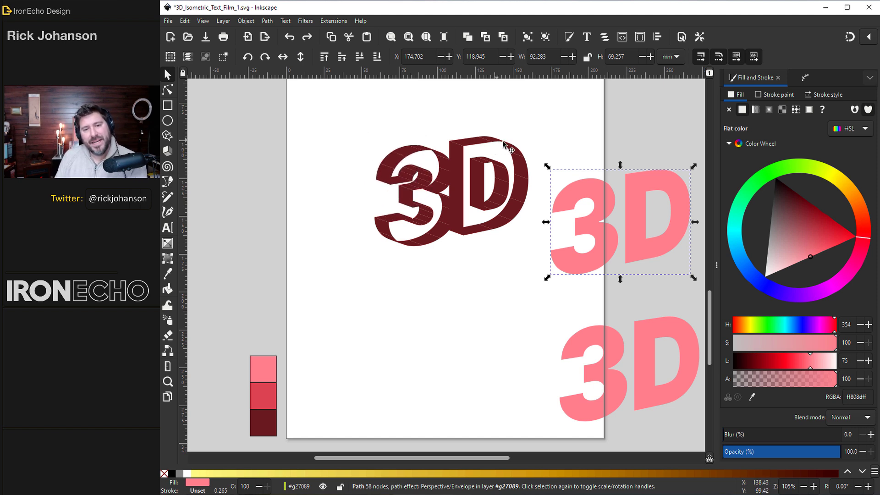
Align the pink 3D face over the extrusion and set its opacity to 49.4%.
left_click_drag(586, 186, 420, 157)
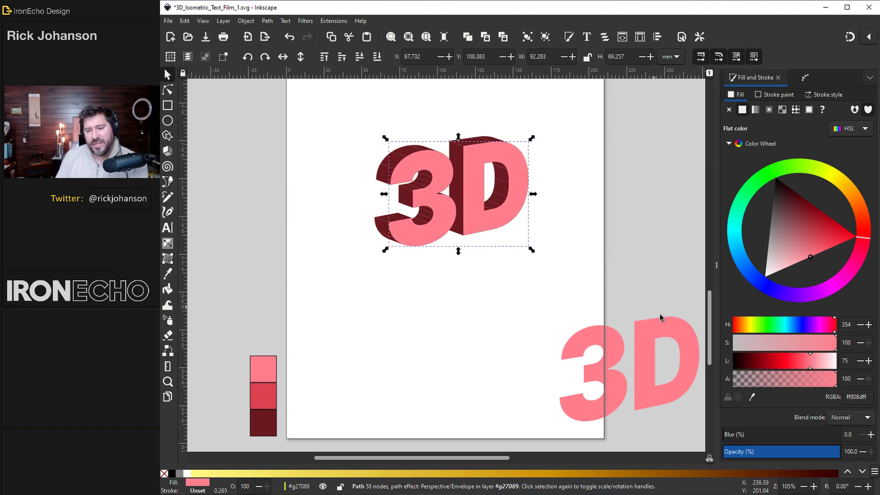
left_click(780, 452)
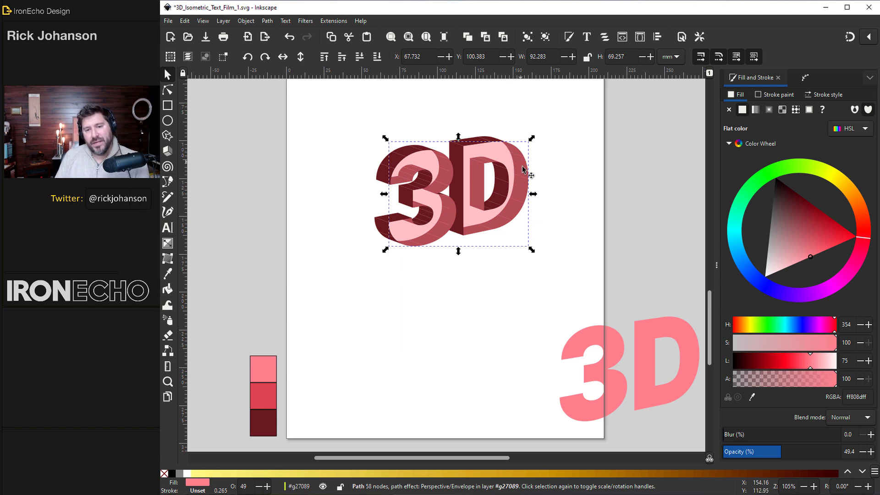
Move the translucent face aside and delete the six hidden side pieces along the D's outer right and bottom edges.
left_click_drag(469, 192, 589, 269)
left_click_drag(588, 269, 608, 275)
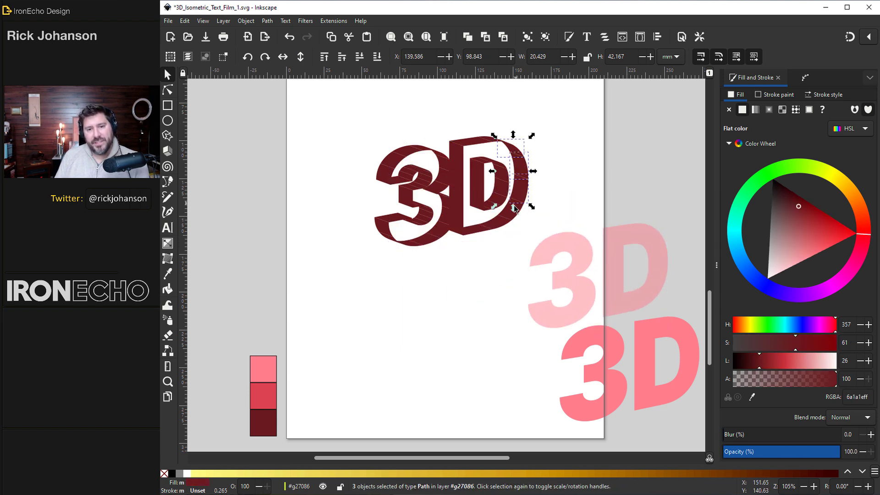
left_click(513, 206, "shift")
left_click(501, 224, "shift")
left_click(475, 229, "shift")
left_click(516, 211, "shift")
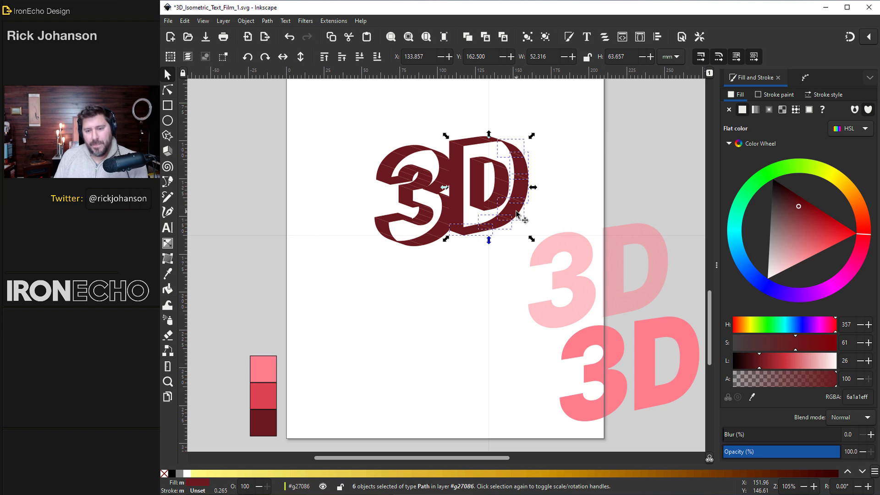
key("Delete")
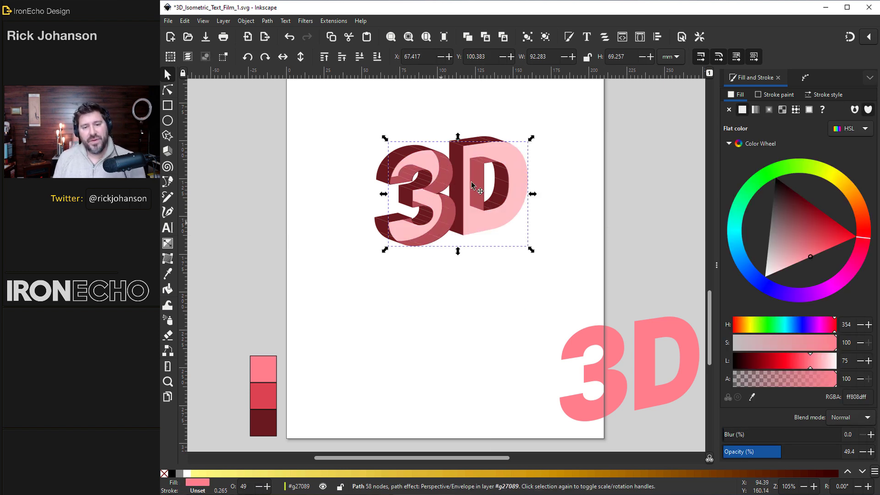
Delete the hidden side piece on the left edge of the D's counter, selecting it beneath the translucent face.
key("alt")
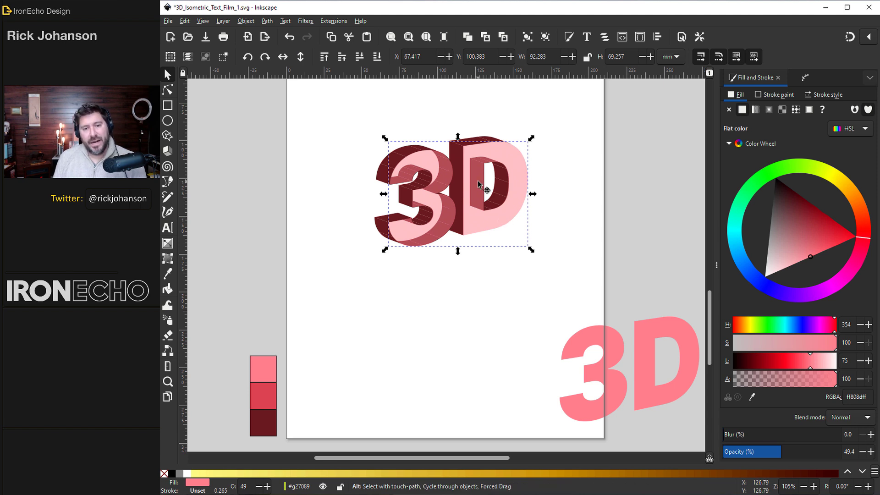
left_click(477, 181, "alt")
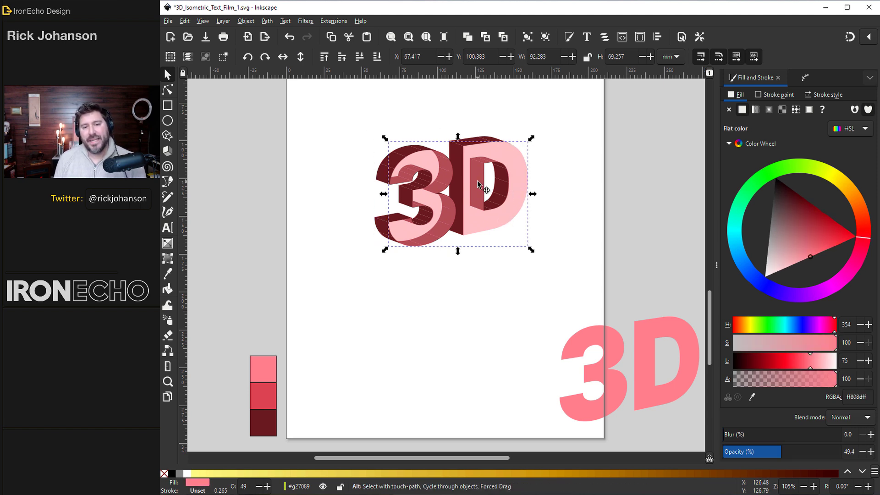
key("n")
left_click(478, 186)
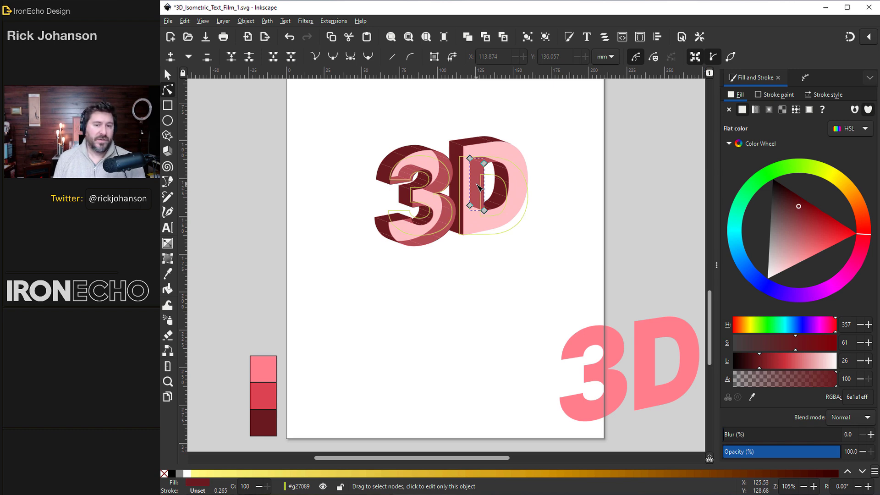
key("s")
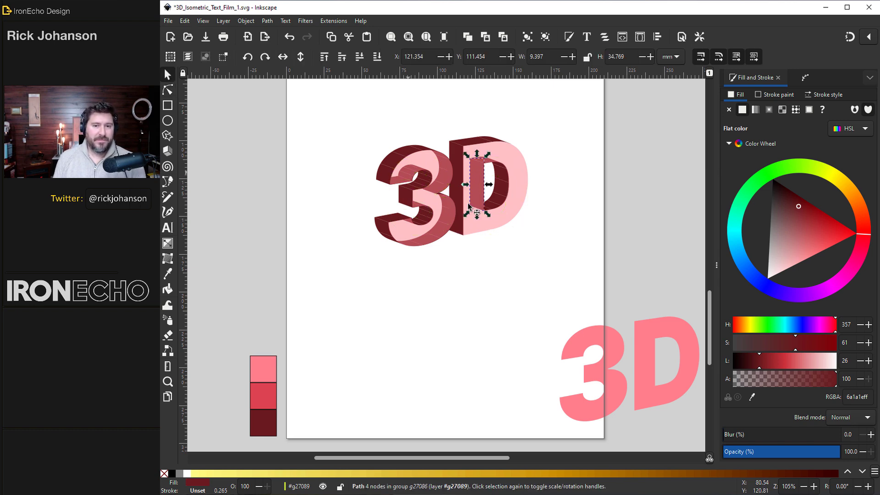
key("Escape")
Move the translucent face aside and delete the hidden side pieces along the 3's outer right and bottom curves.
left_click(486, 202)
scroll(486, 203, "up", 2)
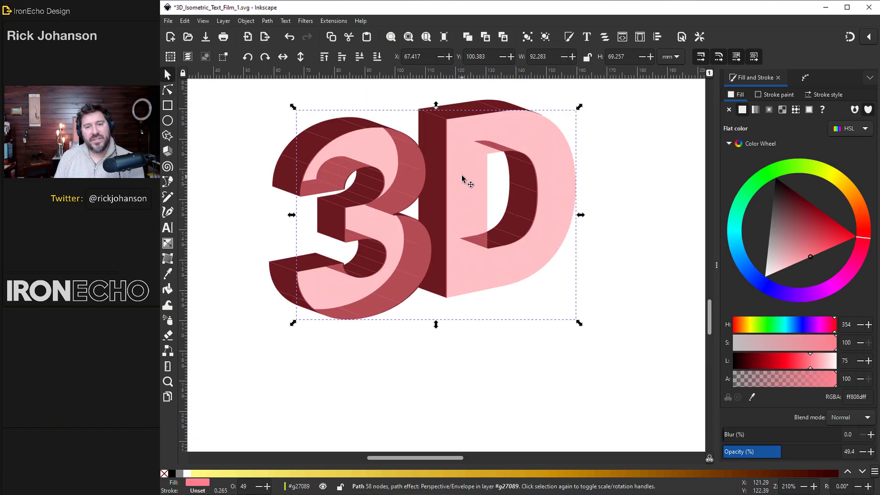
left_click_drag(386, 178, 598, 293)
key("Escape")
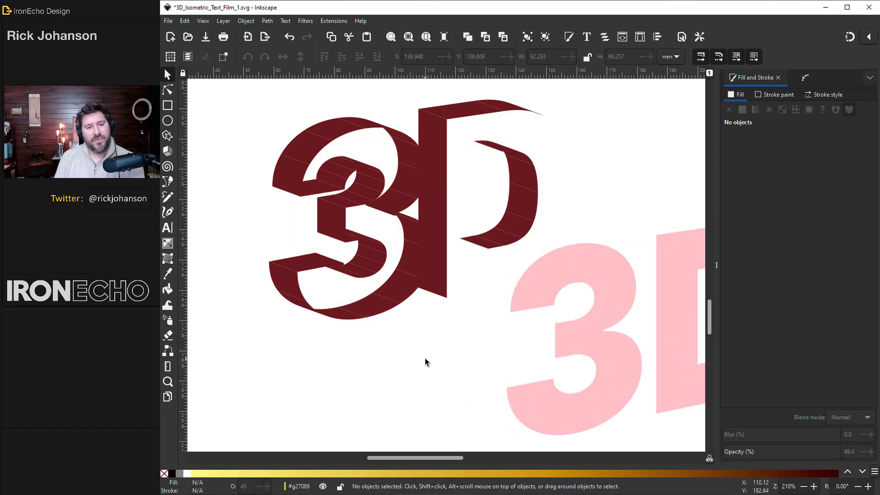
left_click_drag(389, 351, 356, 309)
left_click_drag(402, 119, 403, 128)
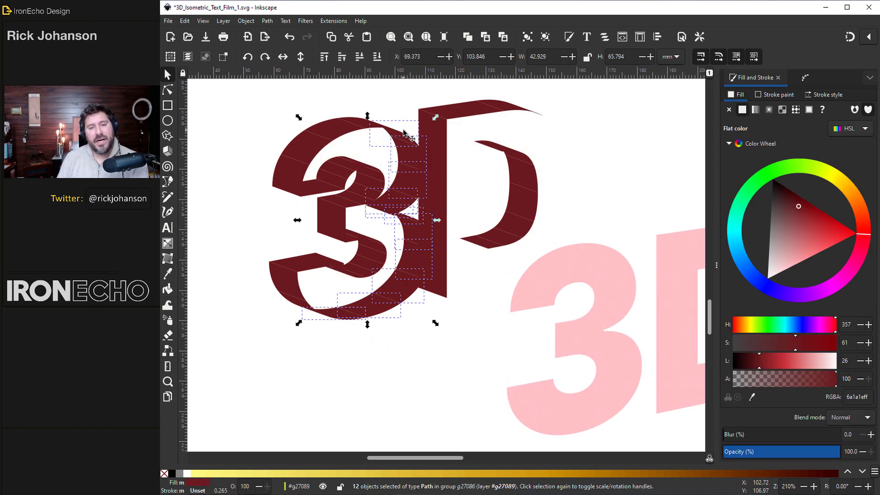
key("Delete")
left_click(389, 211)
key("Delete")
Delete the remaining hidden side pieces at the 3's upper inner curve, using the translucent face as an overlay check and moving it aside.
left_click_drag(583, 264, 360, 156)
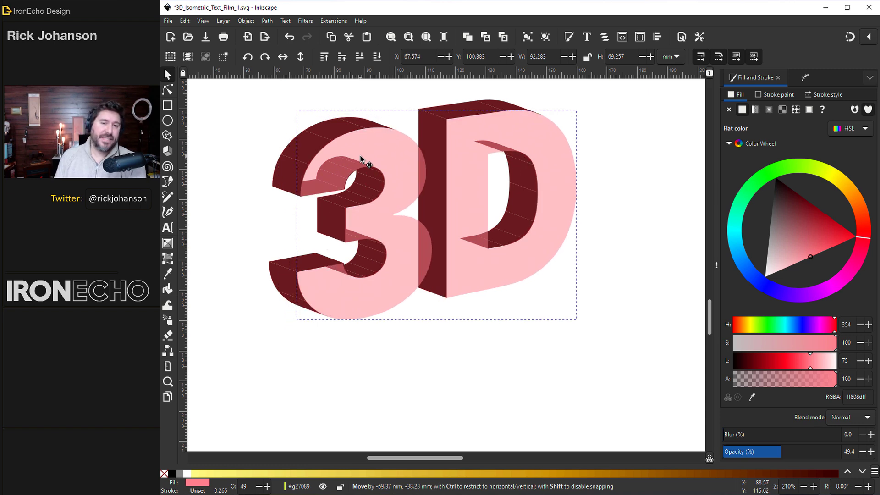
left_click_drag(360, 156, 573, 184)
left_click(326, 186)
key("Delete")
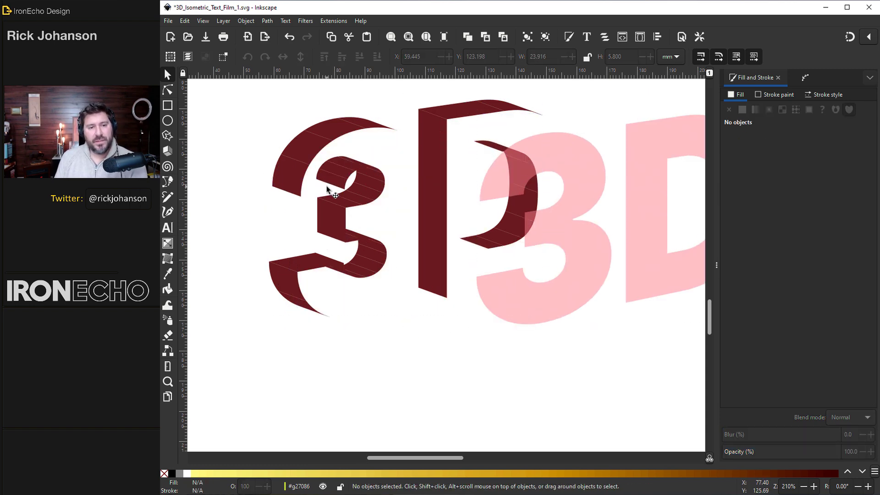
left_click_drag(327, 186, 354, 156)
key("Delete")
left_click_drag(592, 199, 413, 195)
left_click_drag(413, 195, 578, 354)
Try deleting one segment of the D's inner curve and undo it.
left_click(514, 224)
key("Delete")
key("ctrl+z")
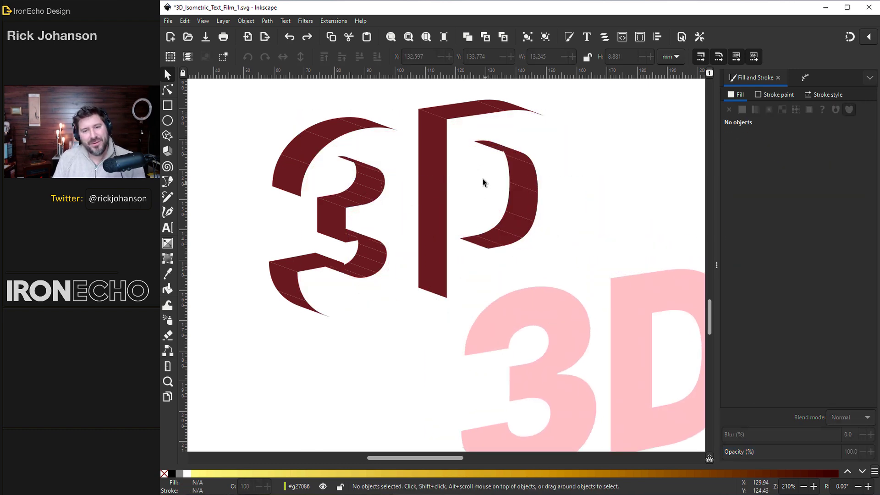
Union the eight side segments of the D's inner curve into one path.
left_click_drag(456, 127, 567, 274)
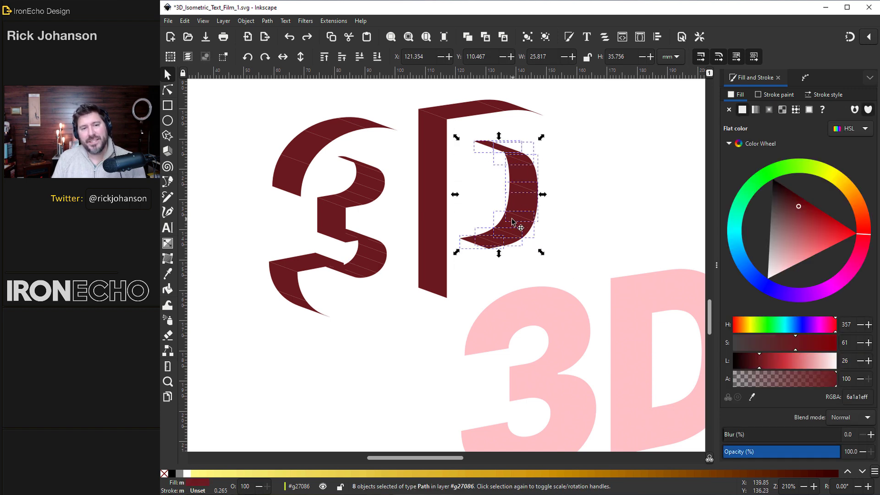
left_click(267, 21)
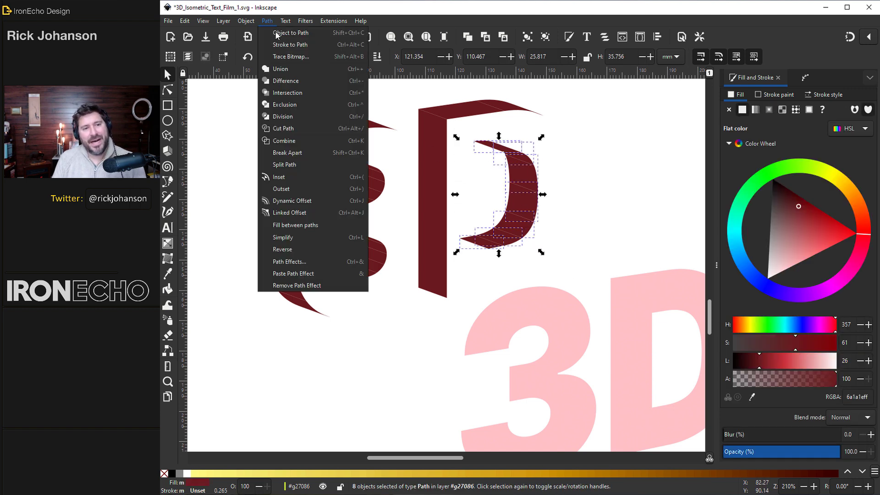
left_click(271, 65)
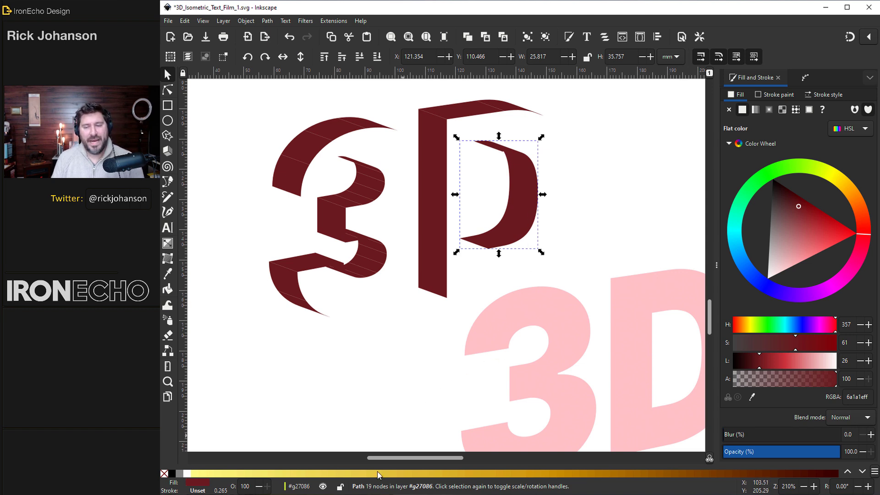
Union the two side segments along the D's top edge into one path.
left_click(469, 113)
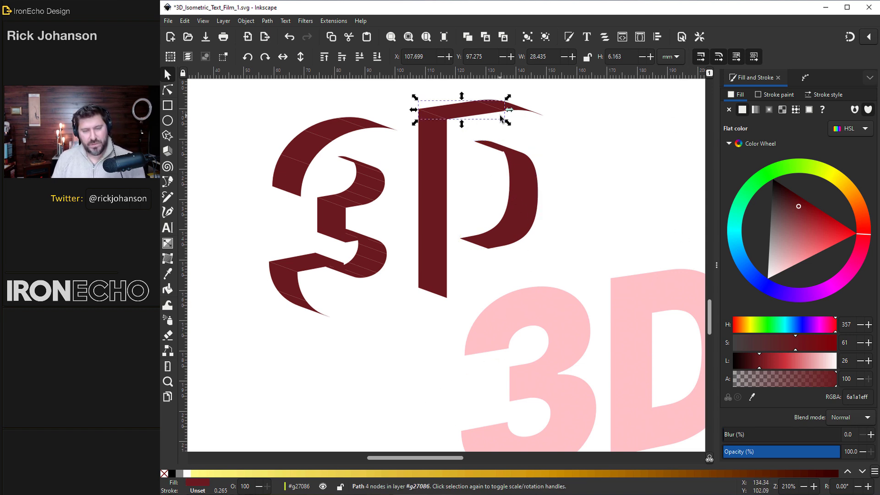
left_click(515, 107, "shift")
left_click(267, 20)
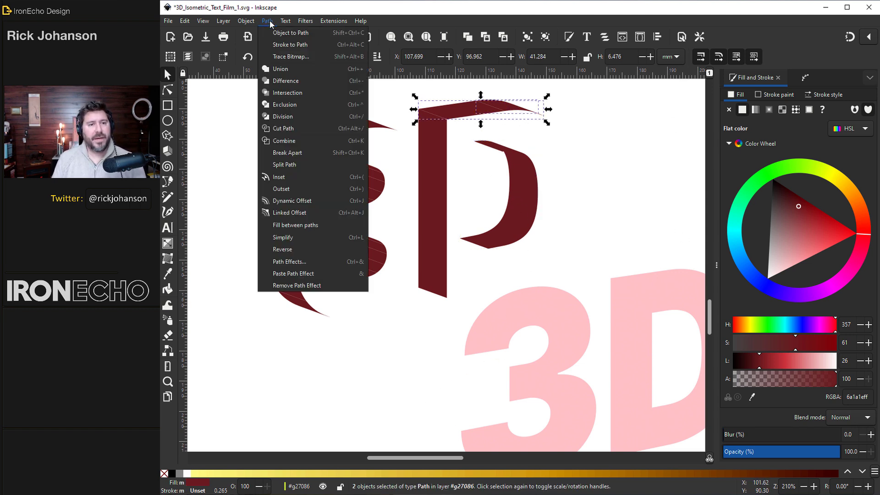
left_click(285, 71)
left_click(430, 147)
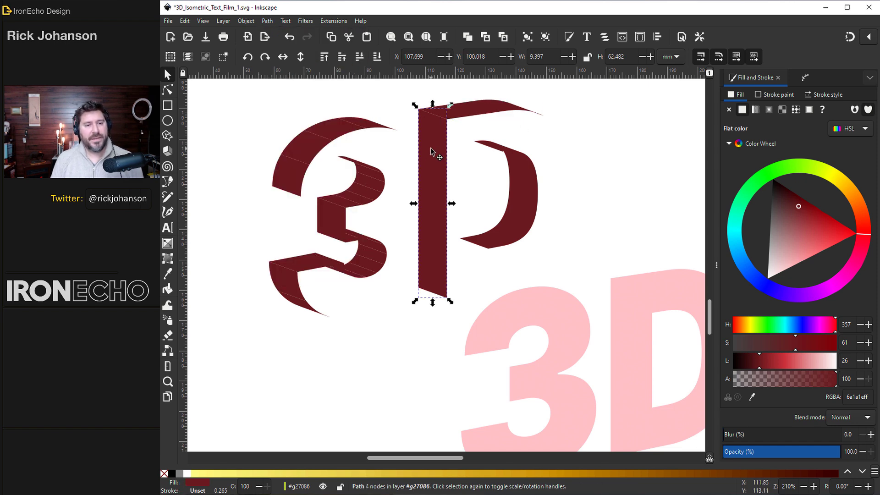
Union the five side segments of the 3's upper outer arc into one path.
left_click(260, 133)
left_click_drag(399, 117, 350, 126)
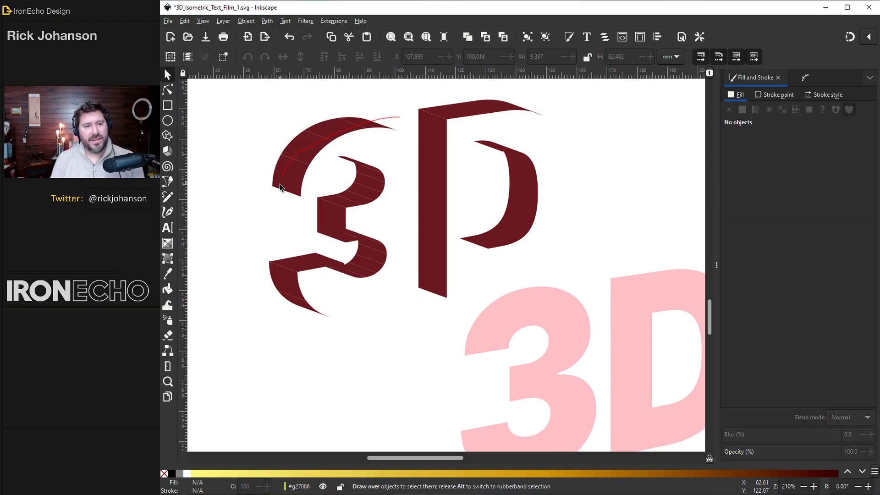
left_click_drag(279, 198, 279, 199)
left_click(268, 21)
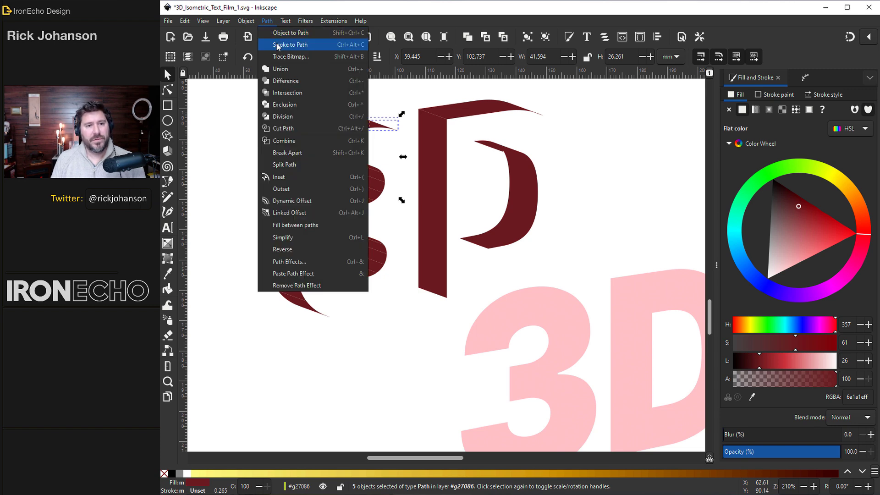
left_click(280, 70)
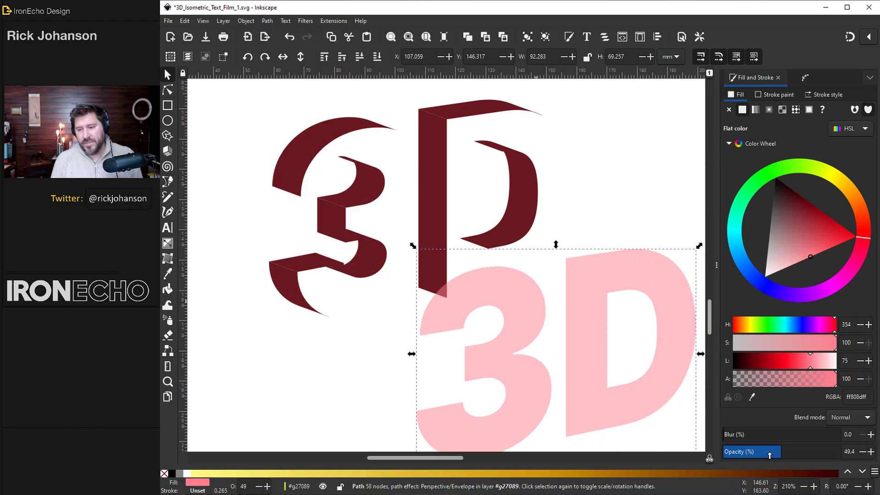
Restore the pink 3D face to 100% opacity and place it over the cleaned-up extrusion sides.
left_click_drag(833, 452, 843, 452)
left_click_drag(586, 380, 477, 250)
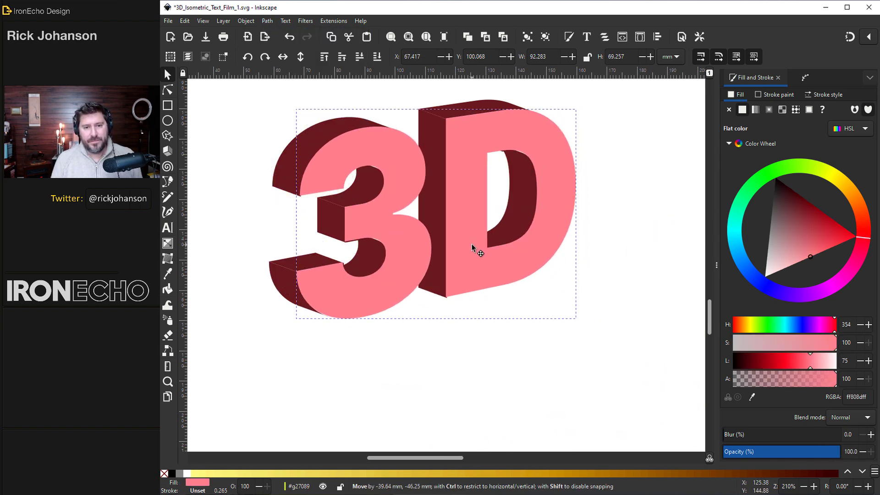
key("minus")
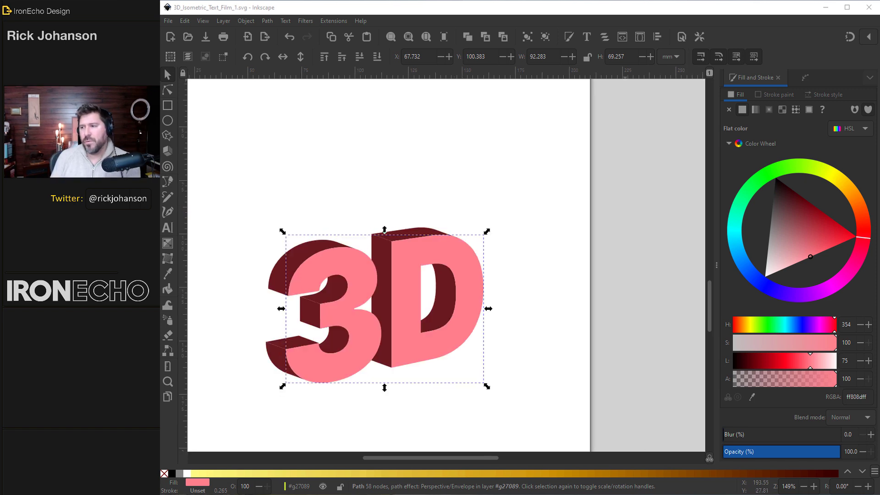
Bring the reference image of the blue REVERSE MORTGAGE 3D lettering into view, examine its shading, and move it away.
left_click_drag(879, 49, 447, 48)
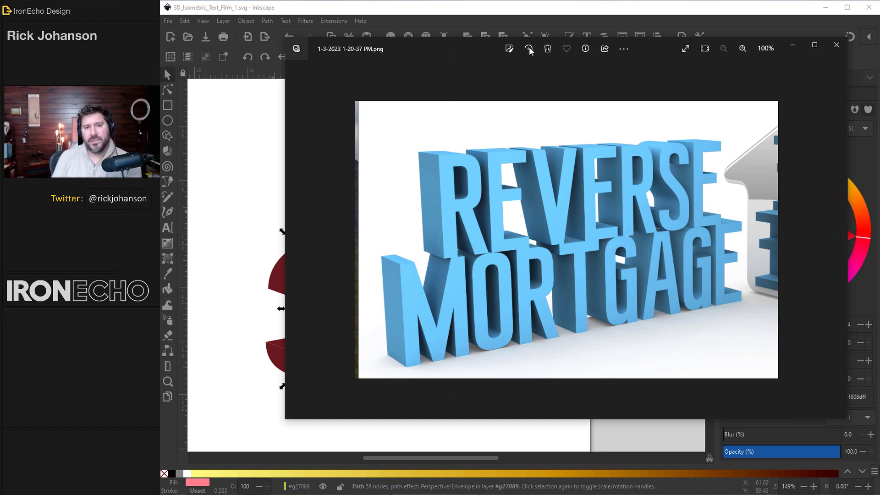
left_click_drag(523, 45, 879, 61)
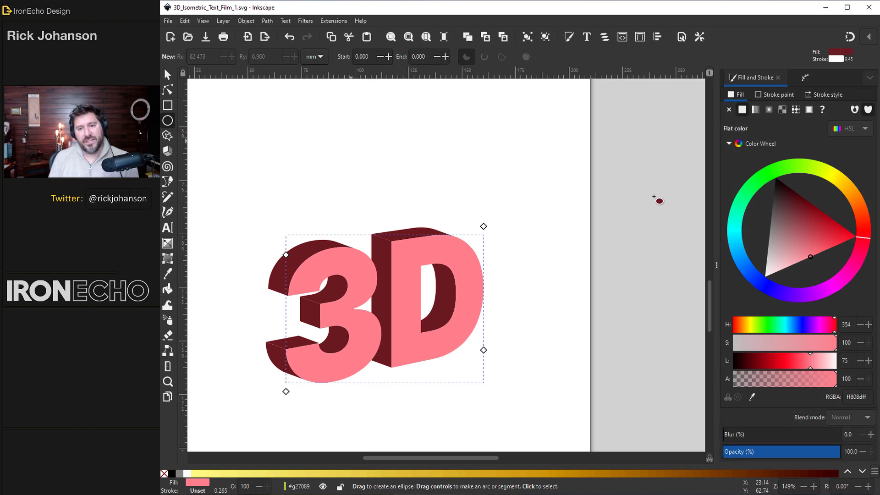
Draw a yellow circle about 22.7 mm wide off the page's upper right, without a stroke, as a light source marker.
left_click_drag(628, 173, 653, 196)
left_click(775, 95)
left_click(730, 109)
key("s")
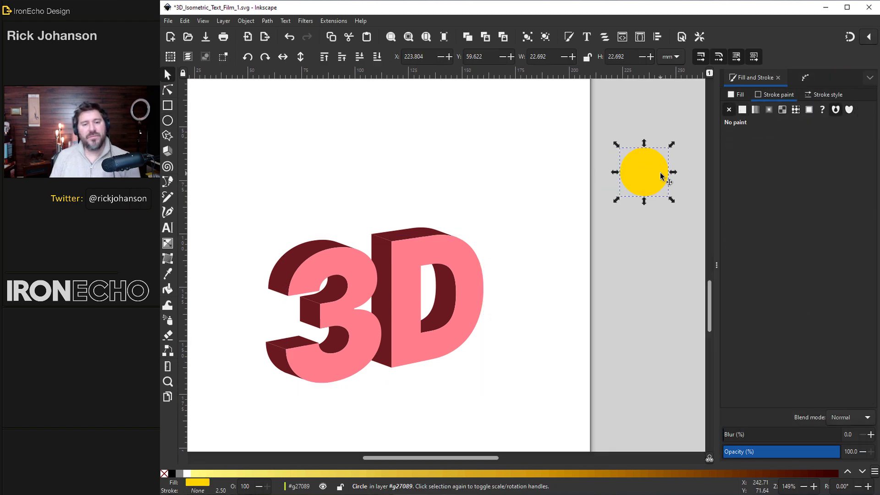
left_click_drag(661, 176, 672, 189)
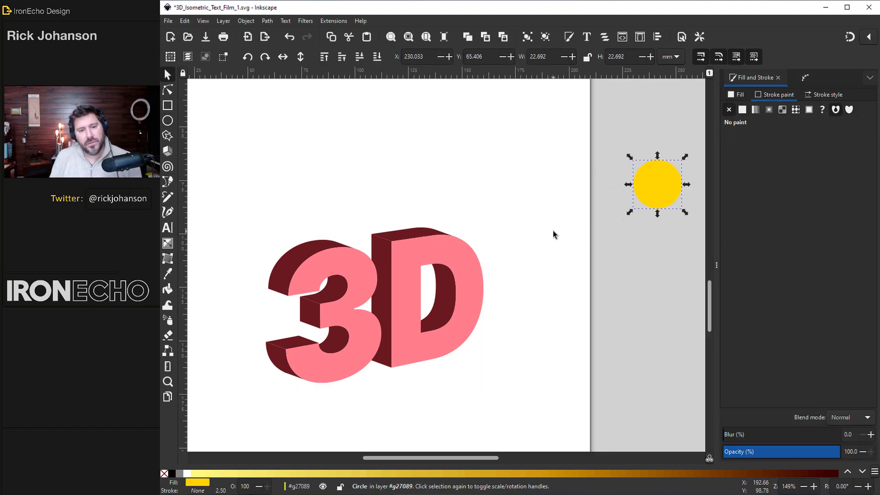
Fill the D's top extrusion side with a linear gradient from dark red 6a1a1e to the face's opaque pink ff808d.
left_click(420, 232)
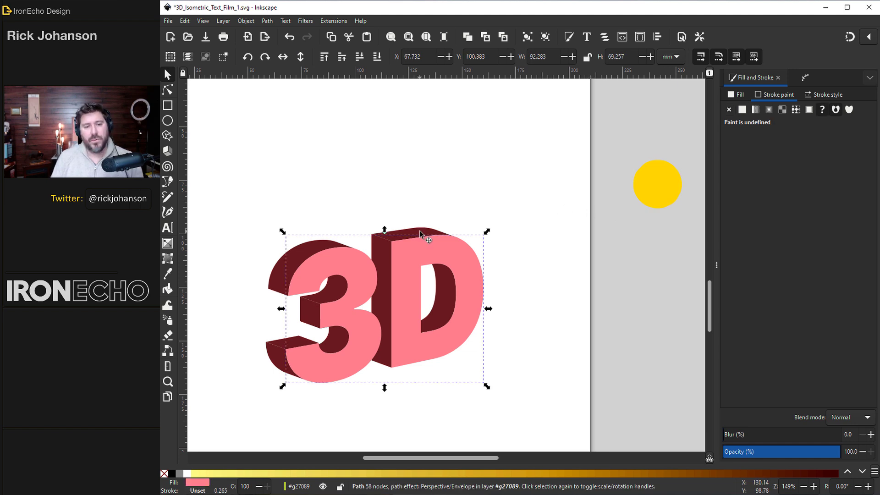
double_click(423, 232)
left_click(400, 235)
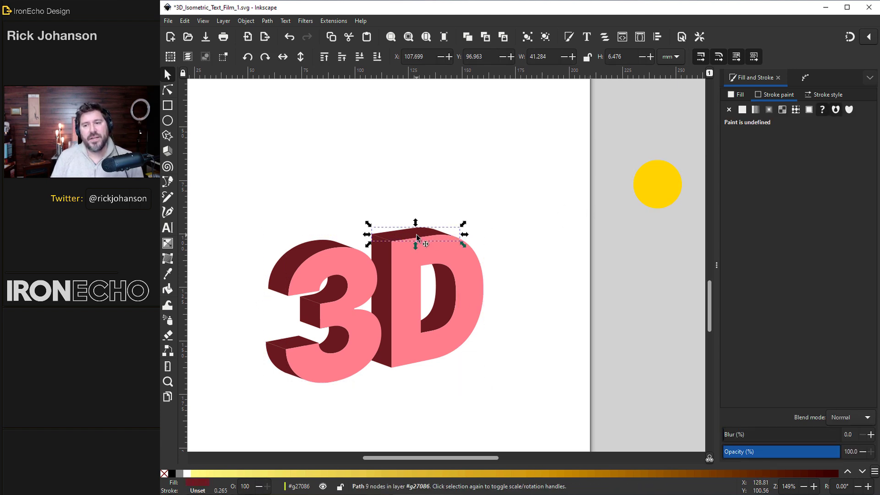
left_click(736, 94)
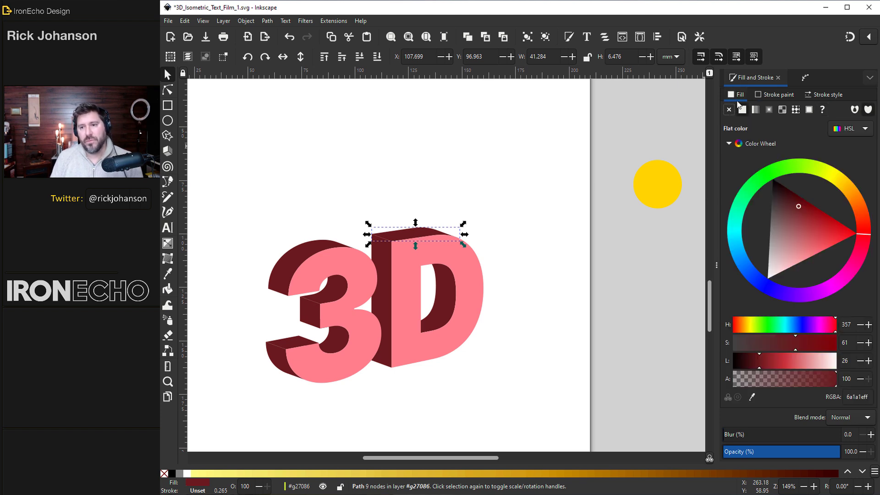
left_click(755, 111)
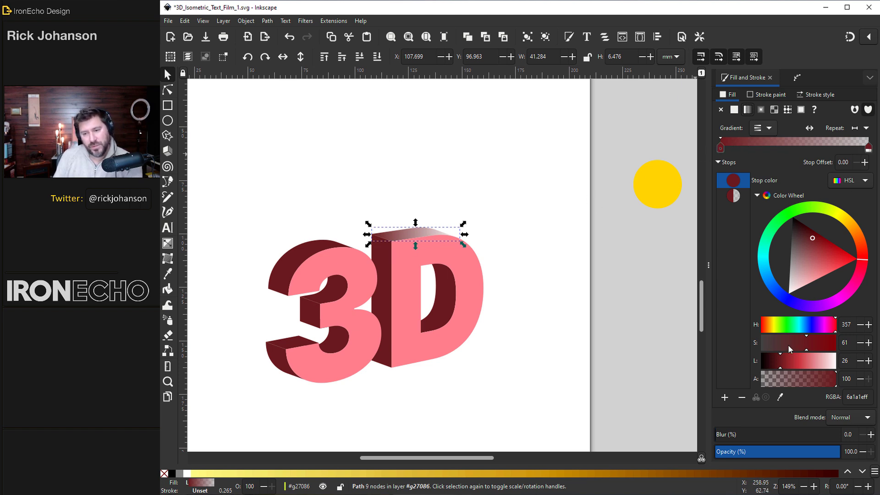
left_click(868, 148)
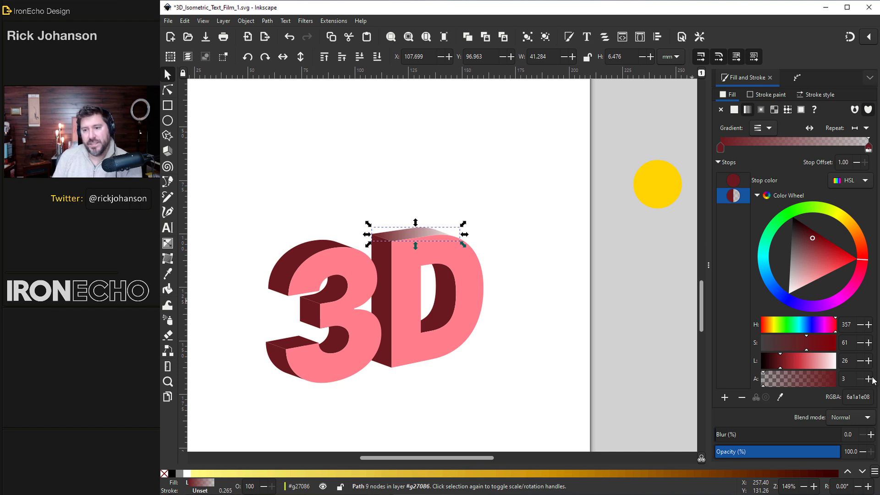
left_click_drag(872, 381, 879, 380)
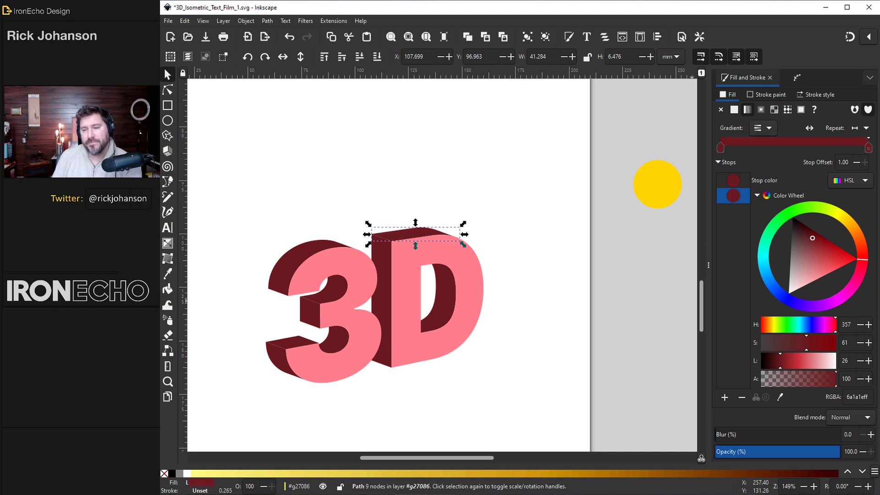
left_click(780, 397)
left_click(467, 256)
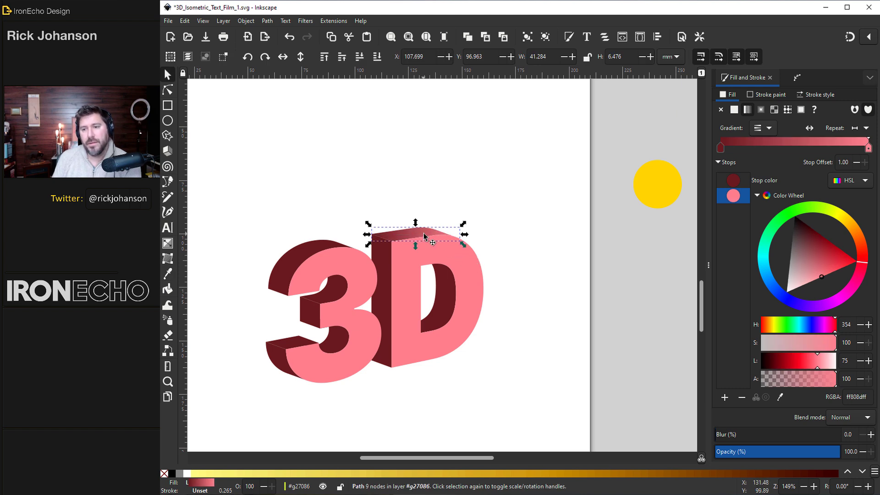
mouse_move(868, 147)
left_mouse_down()
mouse_move(814, 151)
mouse_move(870, 151)
left_mouse_up()
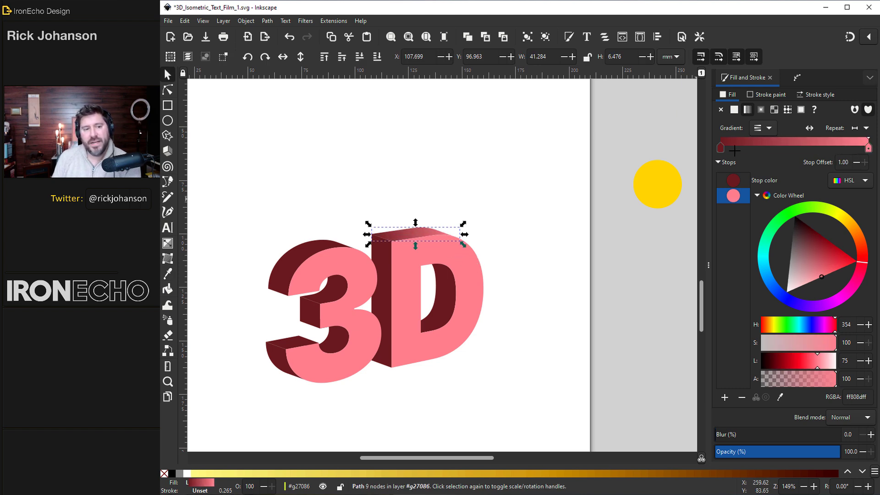
Reposition both ends of the gradient on the D's top side so the dark red fades to pink toward the light source.
left_click(168, 243)
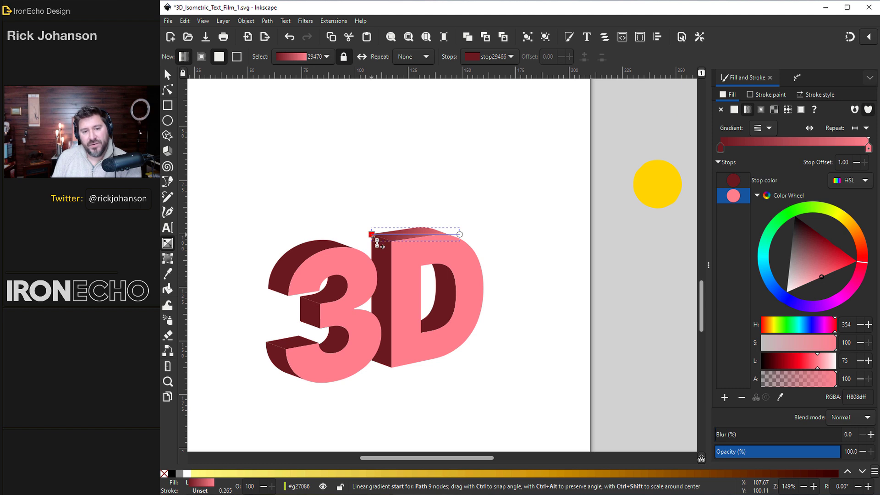
left_click_drag(377, 243, 381, 224)
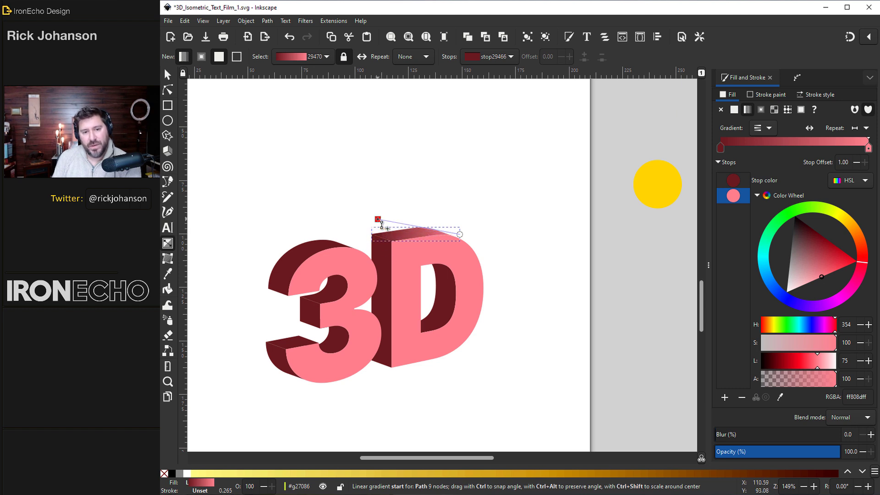
left_click_drag(459, 234, 432, 242)
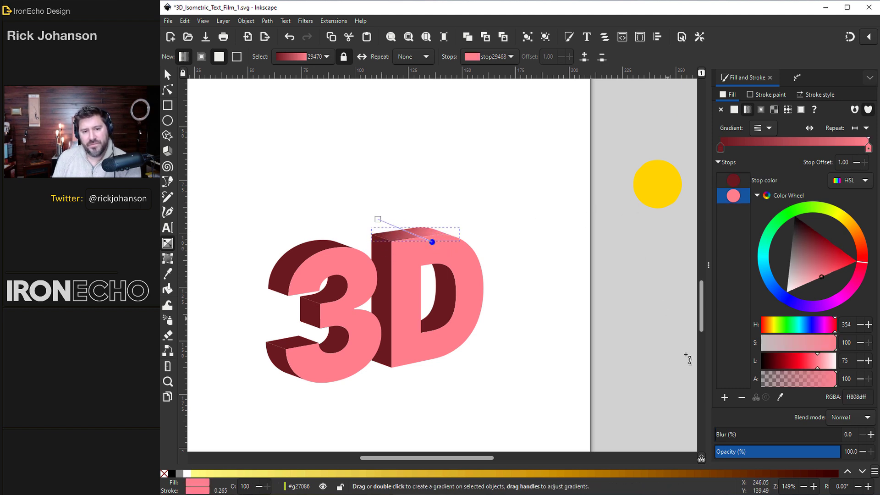
mouse_move(434, 246)
left_mouse_down()
mouse_move(443, 246)
mouse_move(426, 247)
left_mouse_up()
left_click_drag(377, 219, 371, 229)
left_click_drag(426, 247, 479, 223)
left_click_drag(371, 230, 363, 239)
left_click_drag(479, 224, 441, 234)
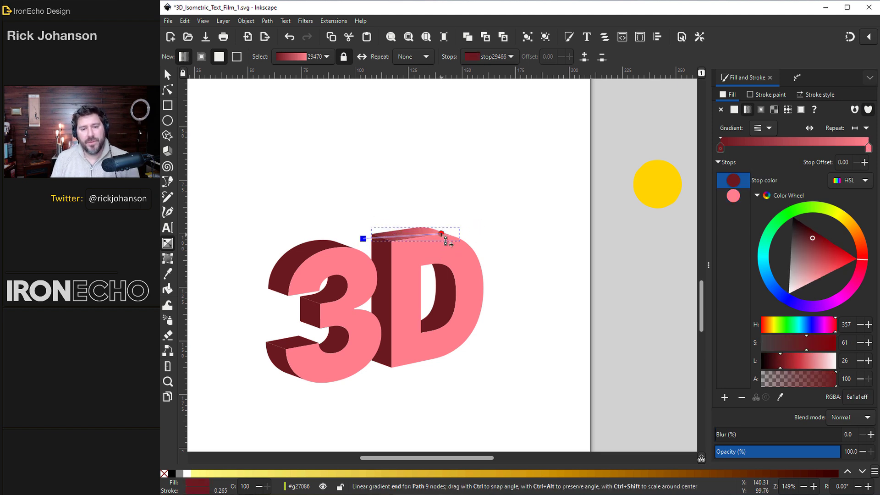
left_click_drag(363, 239, 451, 233)
left_click(168, 75)
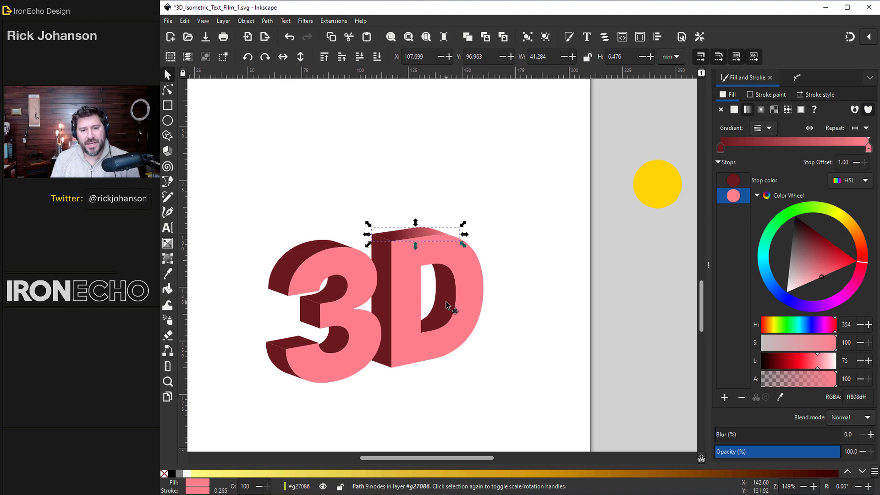
Fill the D's inner hole side with an opaque linear gradient from e26369 to 6a1a1e and tilt its direction slightly.
left_click(447, 305)
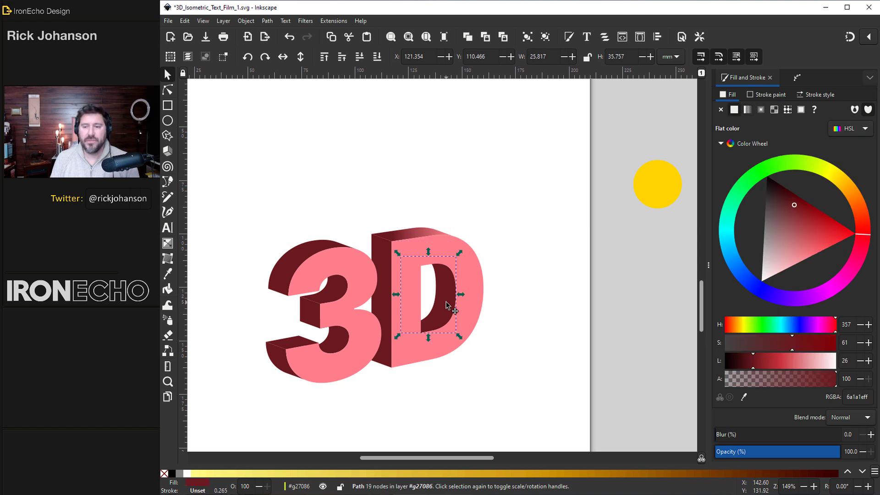
left_click(748, 110)
left_click_drag(813, 383, 865, 383)
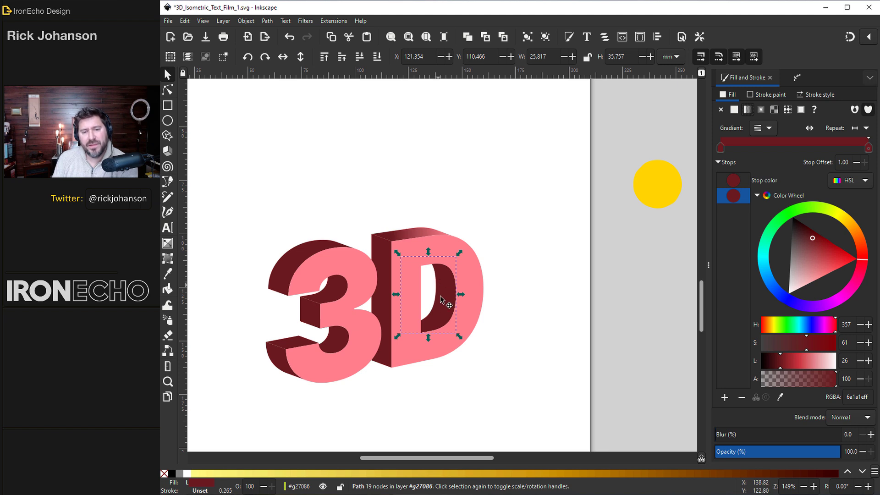
left_click(720, 147)
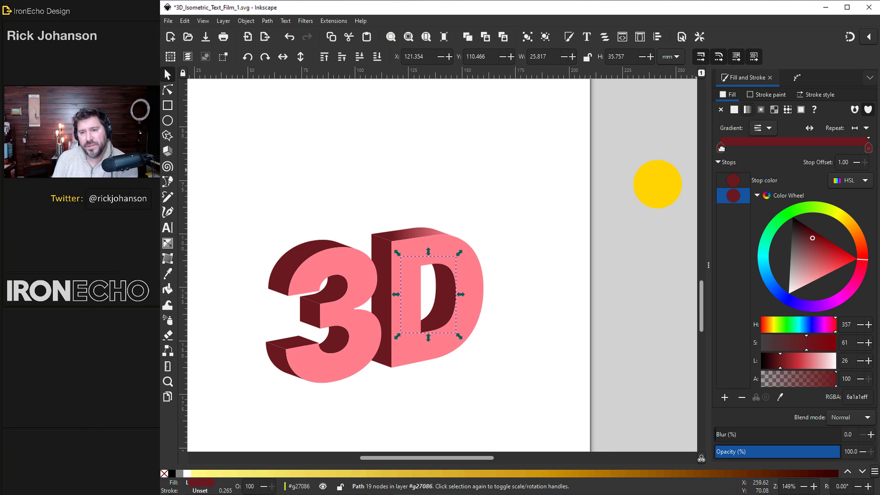
left_click_drag(821, 261, 822, 267)
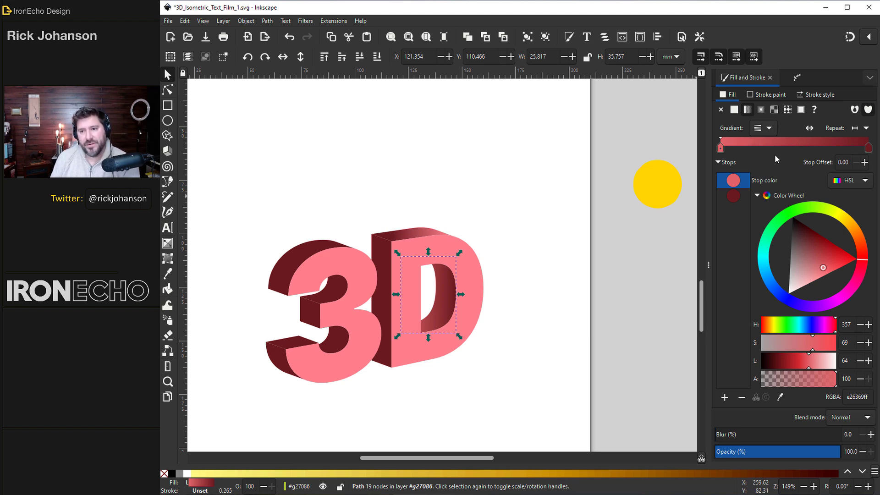
left_click(167, 243)
left_click_drag(403, 294, 412, 309)
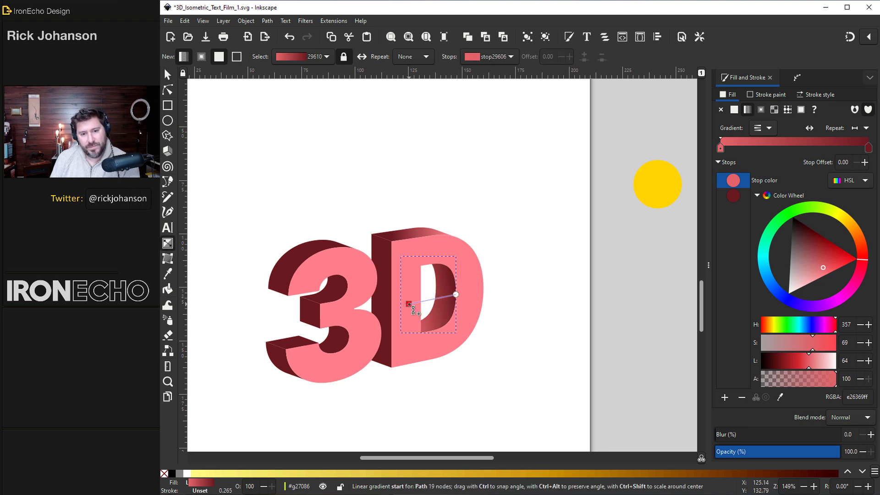
key("s")
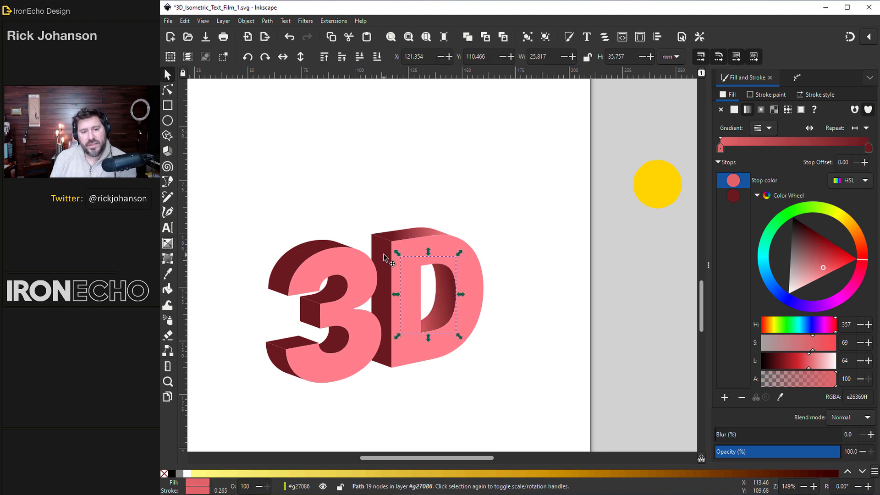
Fill the D's tall left extrusion side with the existing pink-to-dark-red linear gradient 49091.
left_click(383, 254)
left_click(747, 109)
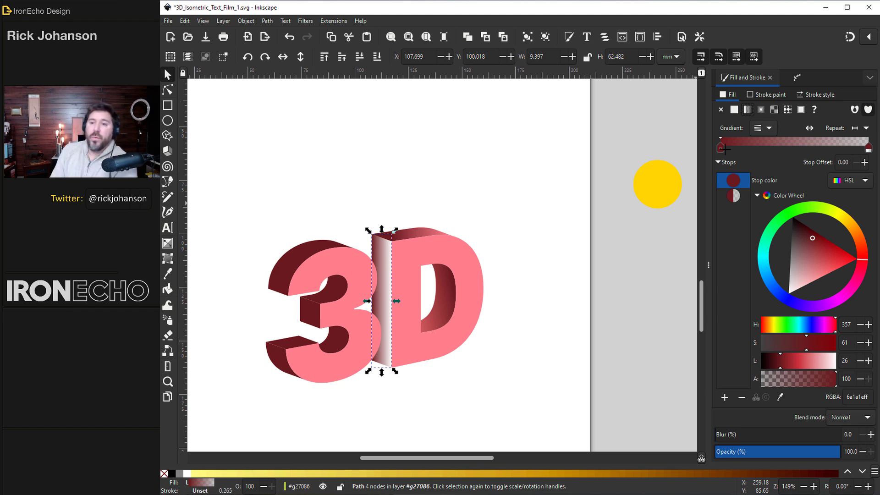
left_click(769, 128)
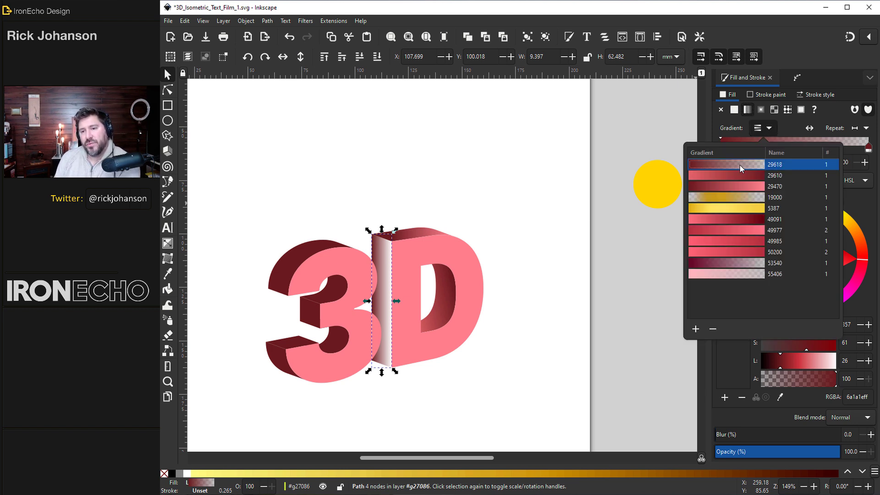
left_click(721, 177)
left_click(735, 211)
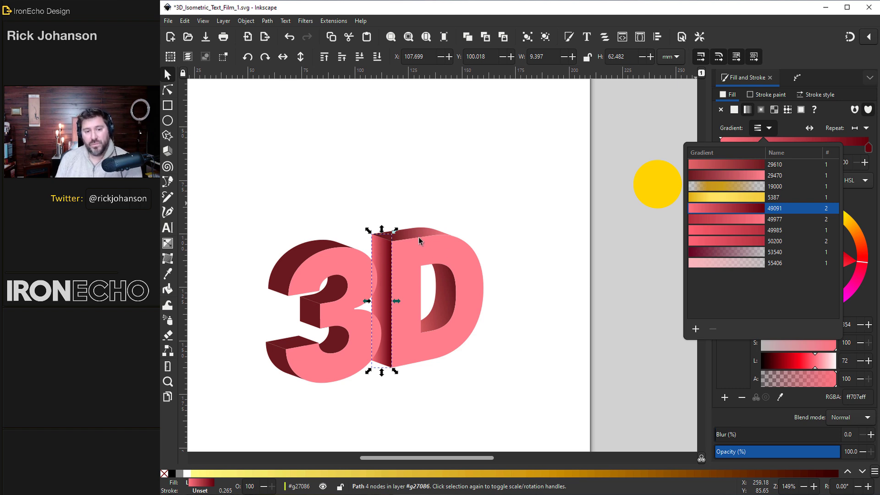
Apply linear gradients between dark red and pink to the 3's upper outer arc and its middle side piece.
left_click(305, 251)
left_click(304, 251)
left_click(747, 110)
key("n")
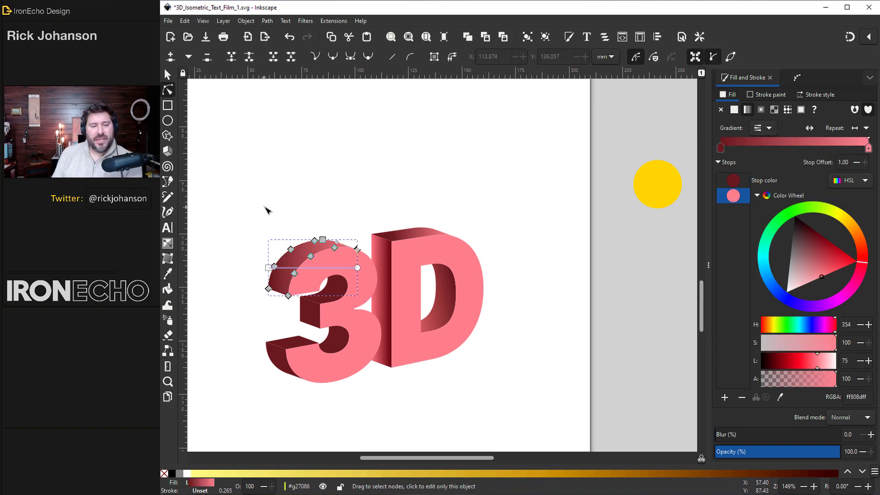
key("s")
left_click(310, 313)
left_click(808, 251)
Fill the 3's lower inner curve with a slanted linear gradient between dark red and pink, and test it in the reversed direction.
left_click(337, 342)
left_click(747, 110)
key("g")
left_click_drag(349, 336, 358, 346)
left_click_drag(300, 336, 320, 333)
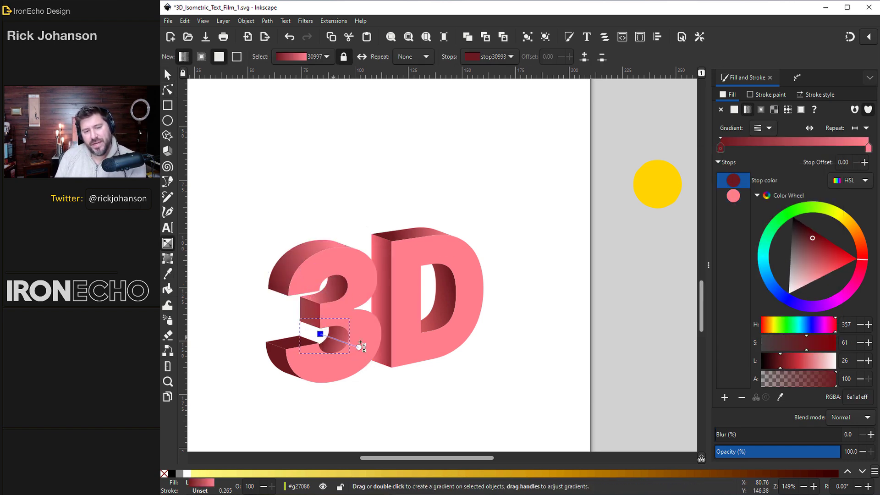
left_click(809, 128)
left_click(810, 129)
left_click(810, 129)
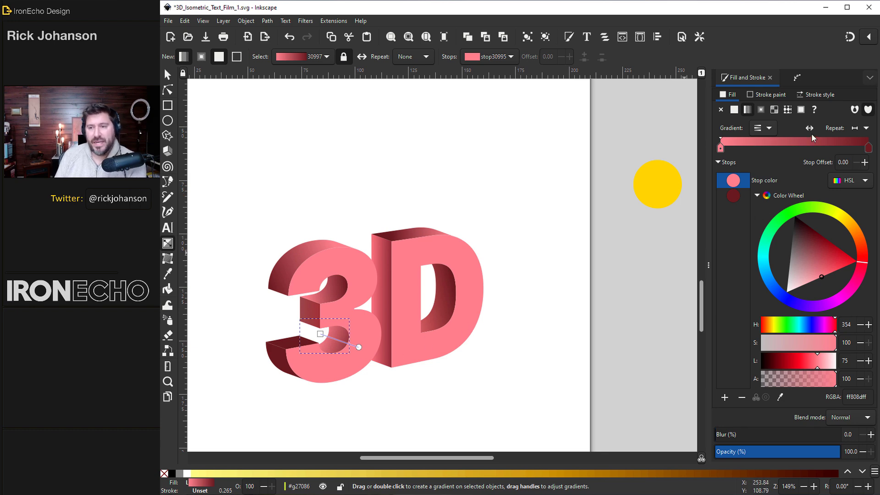
left_click(809, 128)
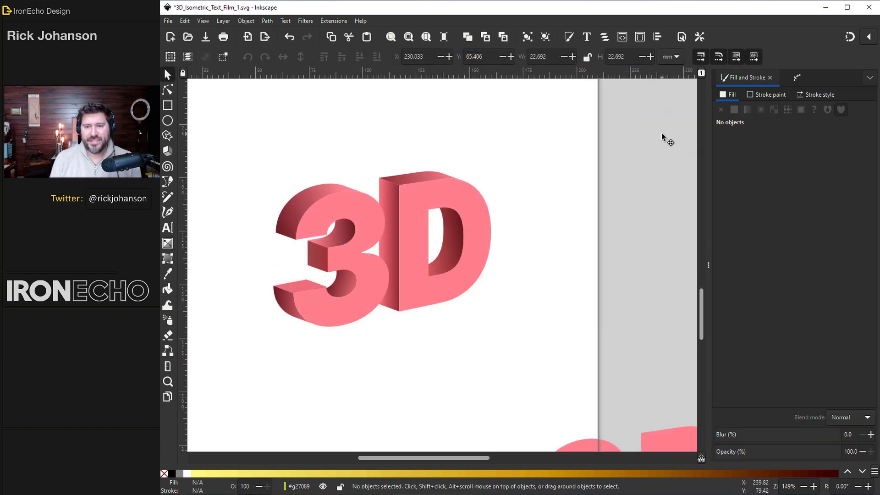
Move the flat pink 3D face copy below the extruded lettering and fill it with a radial gradient from ffebed at the centre to ff808d.
left_click_drag(594, 447, 495, 309)
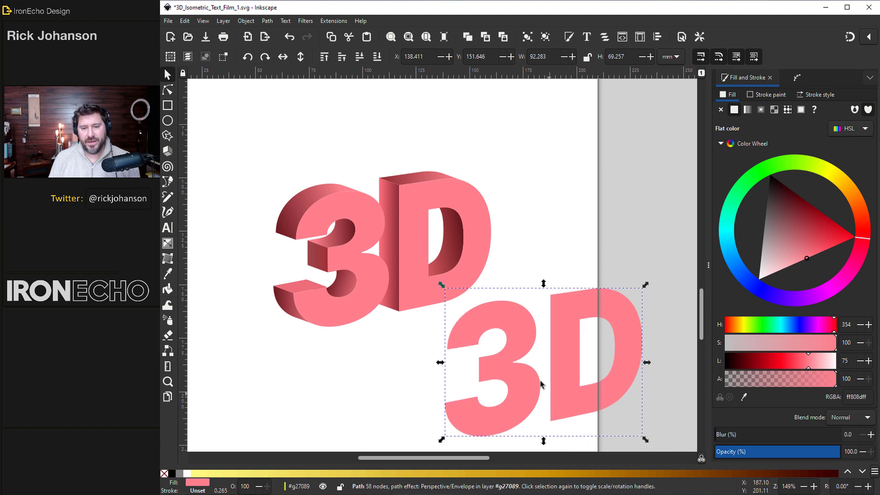
left_click_drag(520, 338, 448, 367)
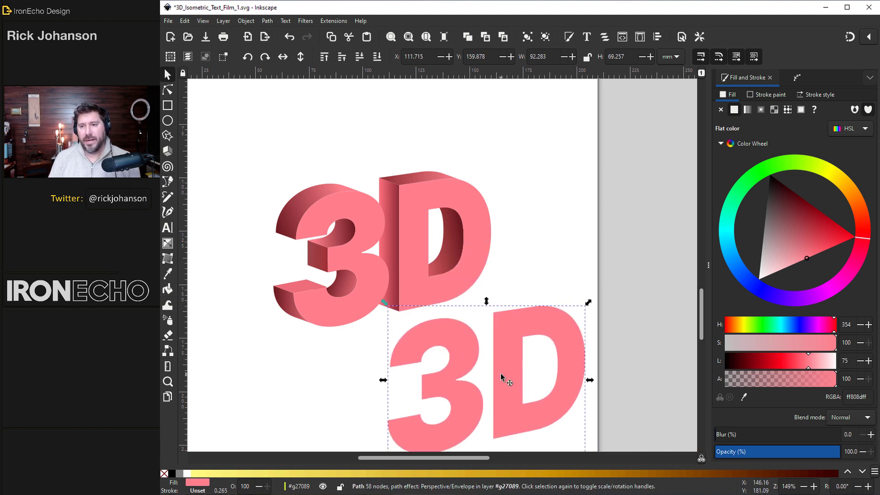
left_click(760, 112)
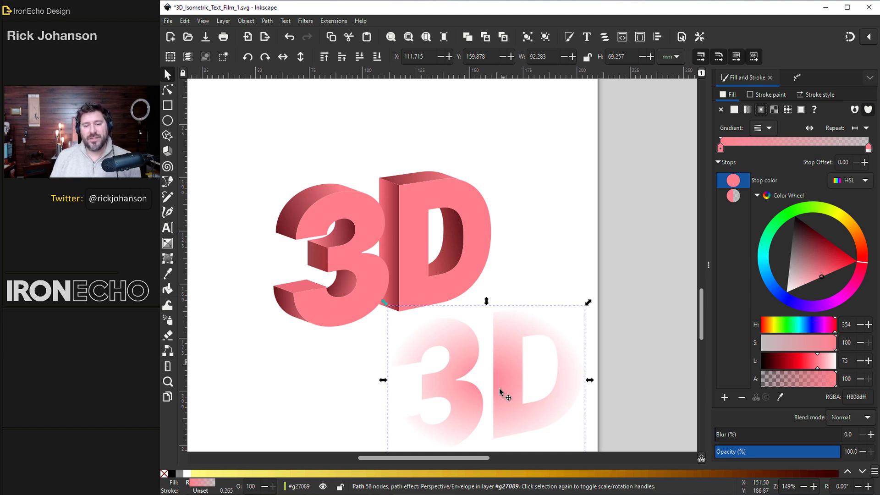
left_click(810, 128)
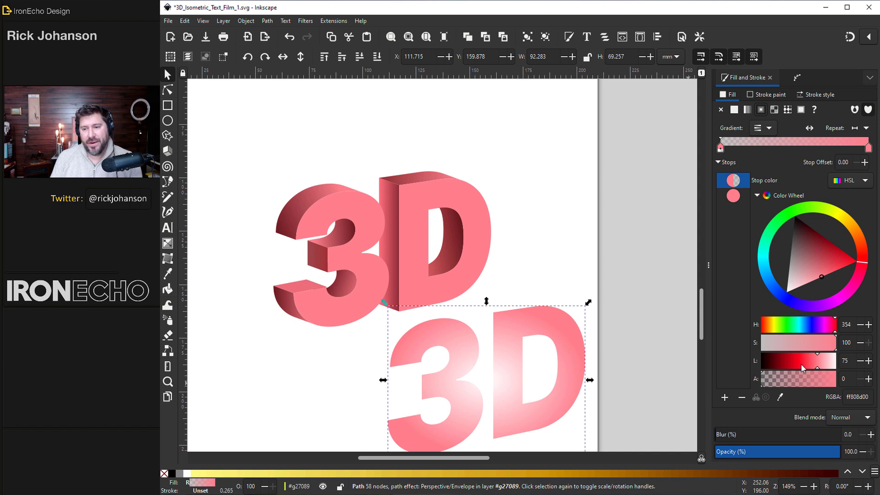
left_click_drag(872, 381, 879, 383)
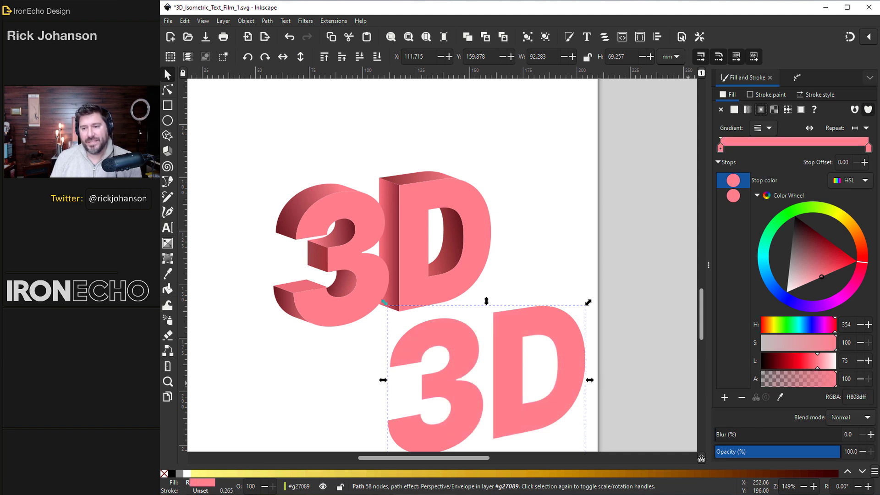
left_click_drag(799, 271, 791, 304)
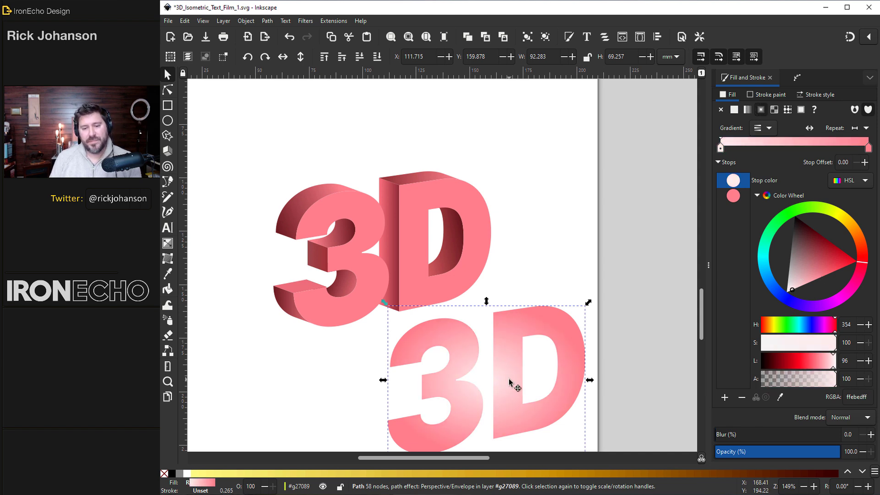
Shift the radial-gradient 3D face copy slightly up and to the right and set its blend mode to Overlay.
mouse_move(511, 373)
left_mouse_down()
mouse_move(526, 363)
mouse_move(519, 363)
left_mouse_up()
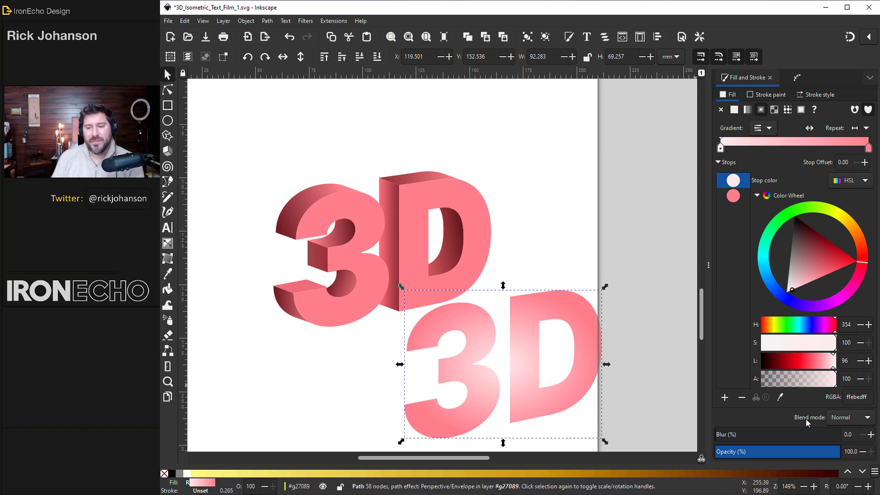
left_click(837, 419)
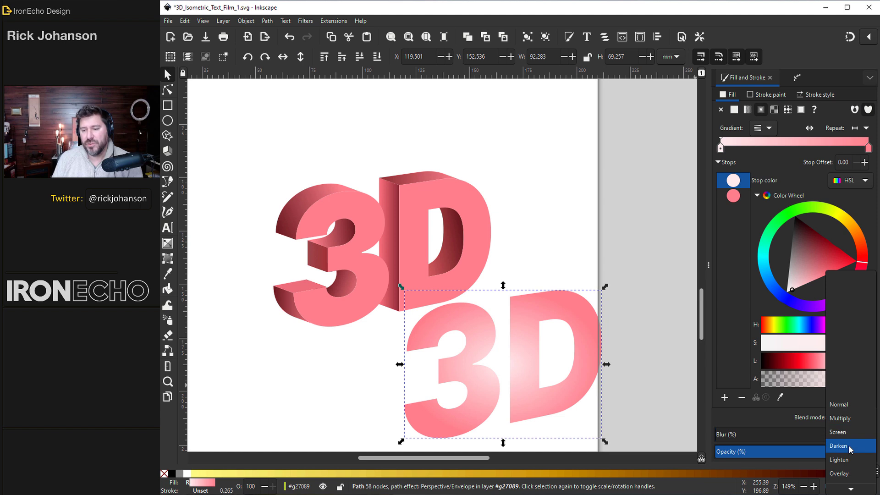
left_click(842, 468)
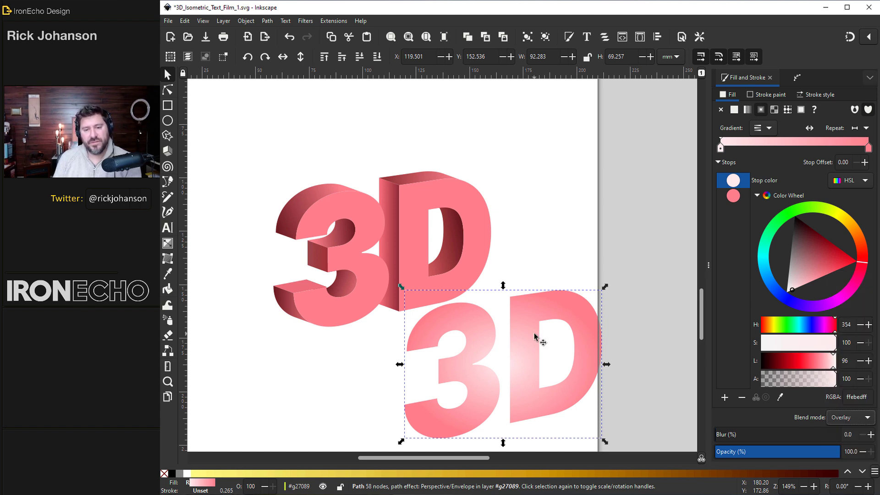
Align the Overlay face copy with the front of the extruded 3D lettering and shift its radial gradient centre up between the two characters.
left_click_drag(513, 322, 417, 221)
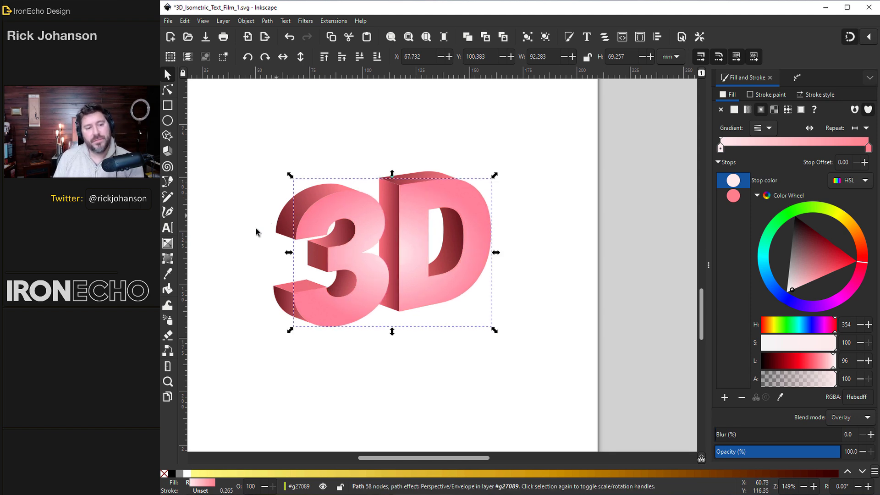
left_click(168, 244)
left_click_drag(391, 179, 344, 185)
left_click_drag(395, 253, 387, 226)
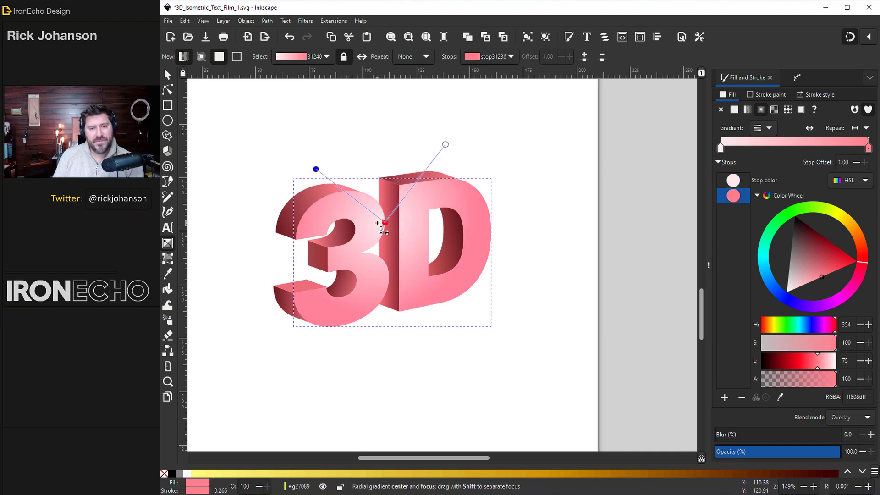
Select the extruded lettering together with its Overlay face copy and group all the pieces.
left_click(167, 75)
left_click(288, 179)
left_click_drag(207, 115, 546, 353)
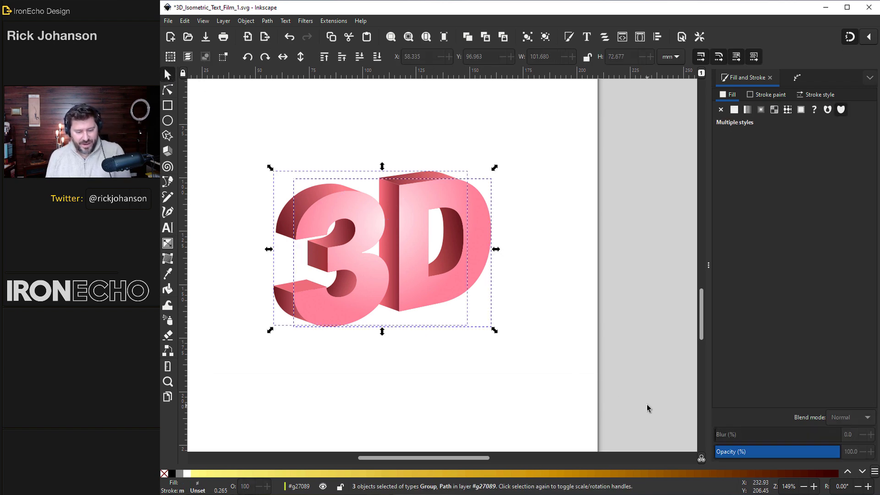
key("ctrl+g")
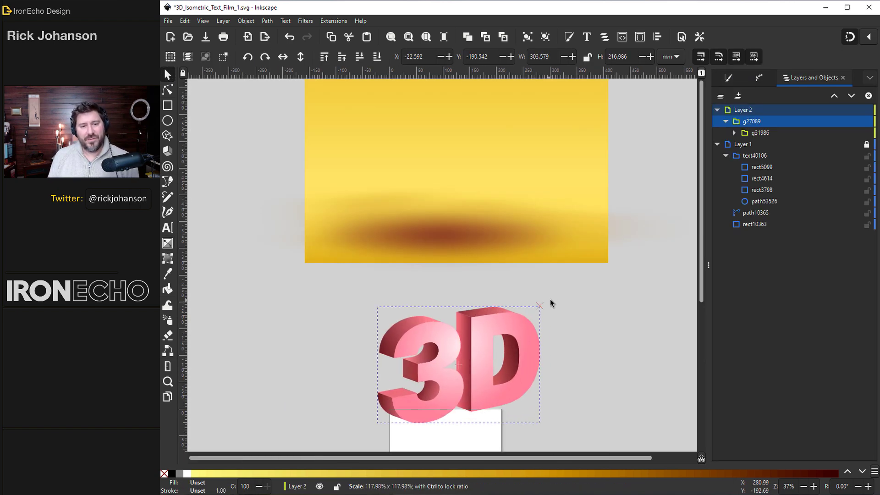
Enlarge the grouped 3D lettering to about 330 mm wide and place it on the yellow backdrop above the dark floor shadow.
left_click_drag(487, 331, 477, 168)
left_click(248, 255)
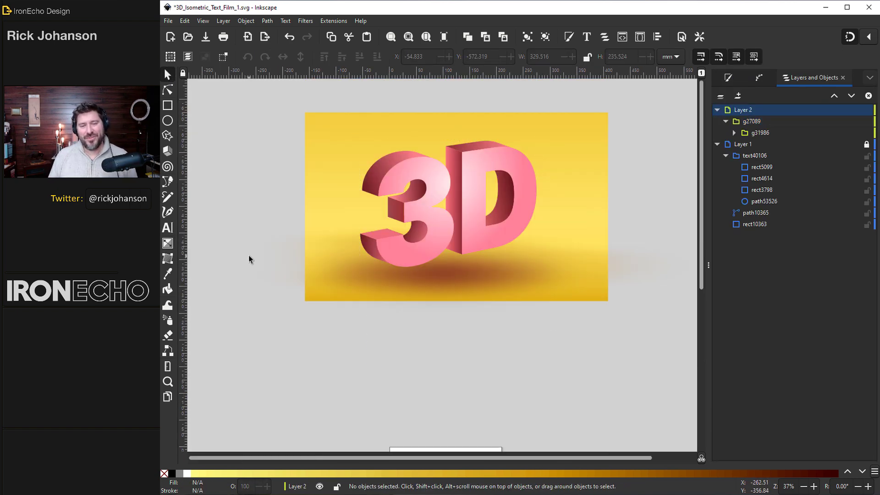
scroll(480, 227, "up", 2, "ctrl")
scroll(504, 274, "up", 2)
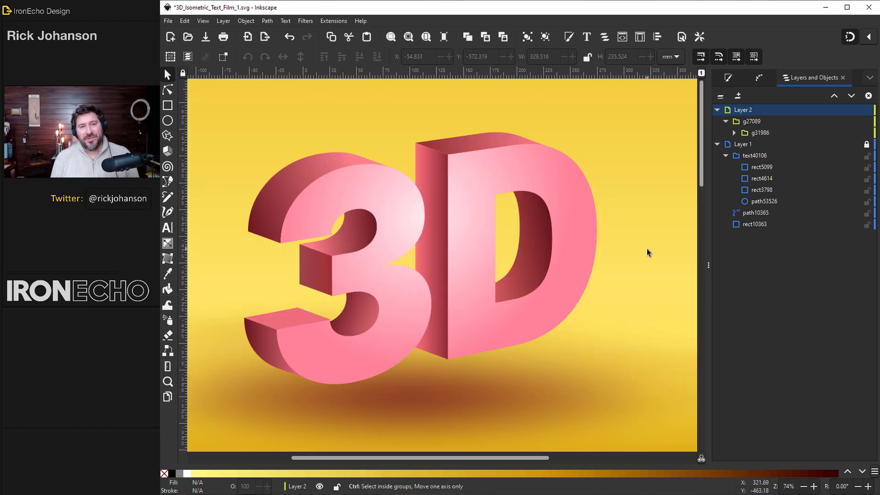
scroll(647, 248, "down", 1, "ctrl")
left_click_drag(502, 458, 551, 458)
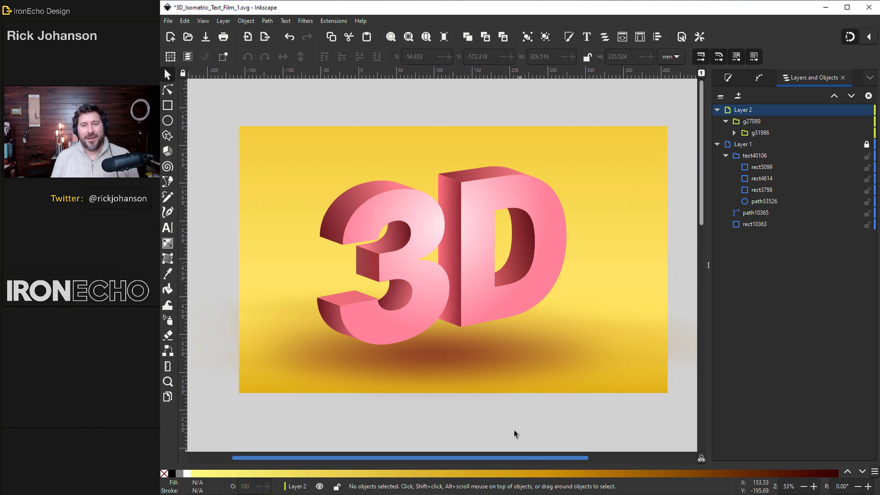